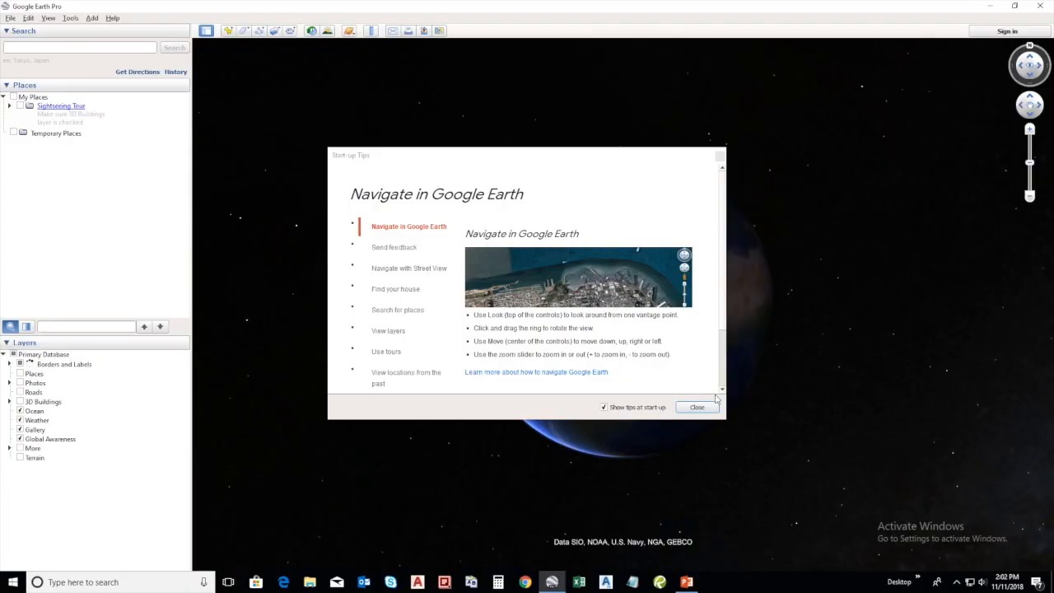
Dismiss the start-up tips and add placemark P01 near the empty desert plot's north corner, at about 318663 m E, 2775099 m N
{"action": "left_click", "coordinate": [702, 408]}
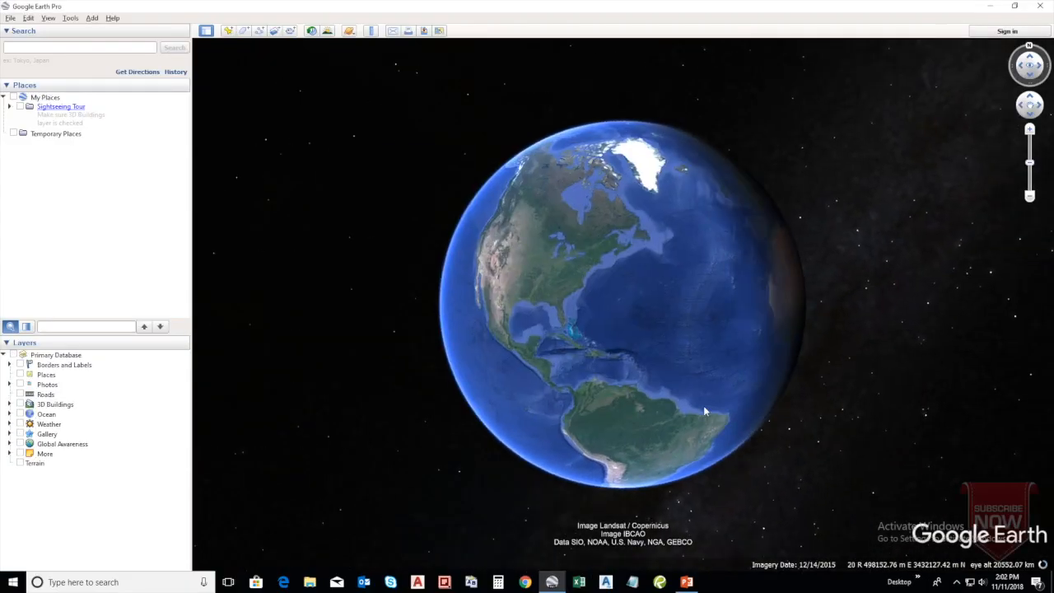
{"action": "scroll", "coordinate": [661, 226], "scroll_direction": "up", "scroll_amount": 20}
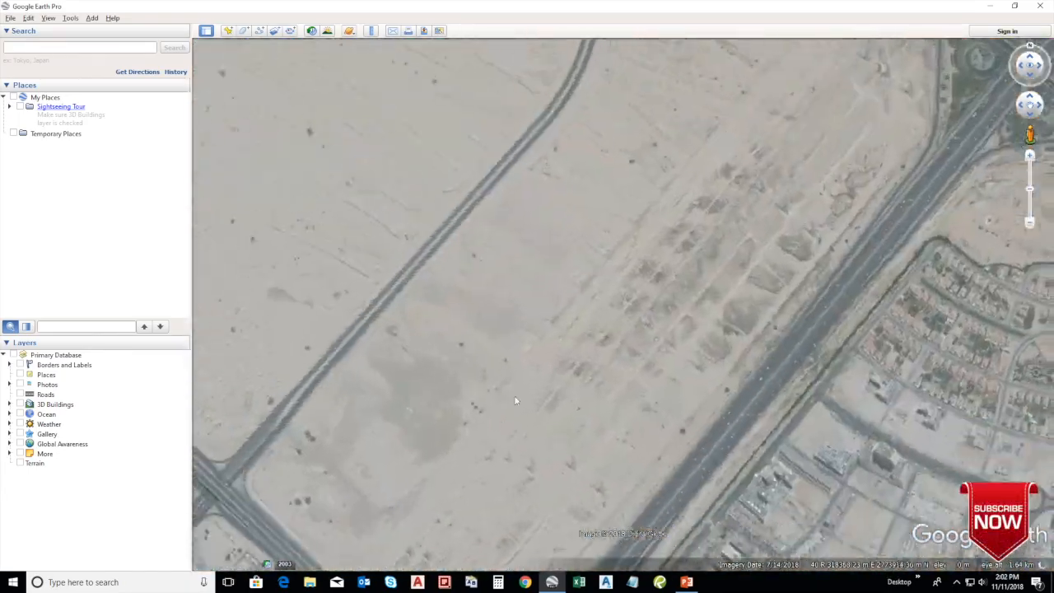
{"action": "scroll", "coordinate": [505, 400], "scroll_direction": "down", "scroll_amount": 5}
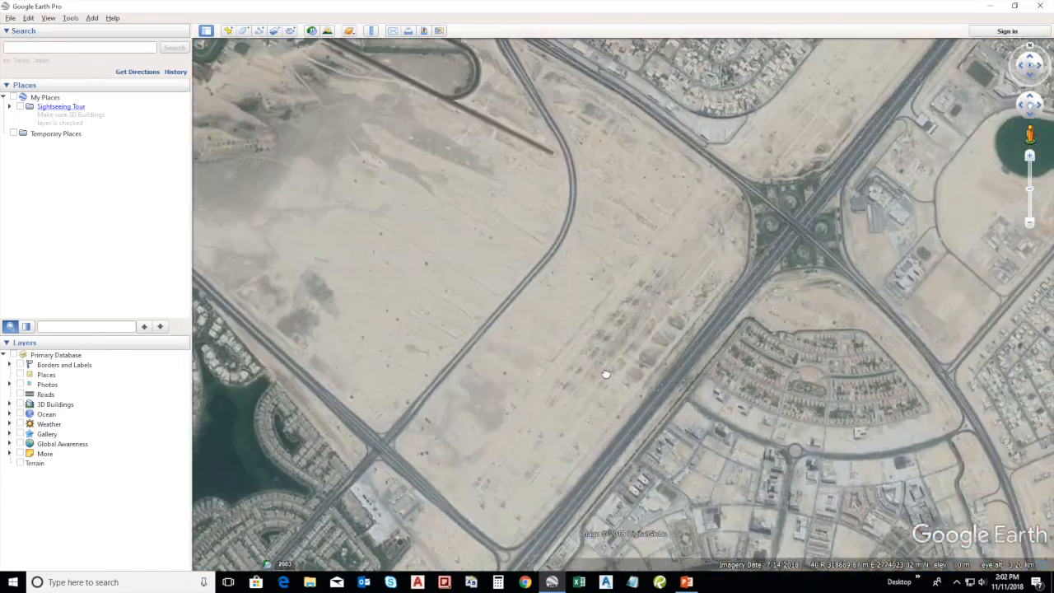
{"action": "left_click", "coordinate": [229, 31]}
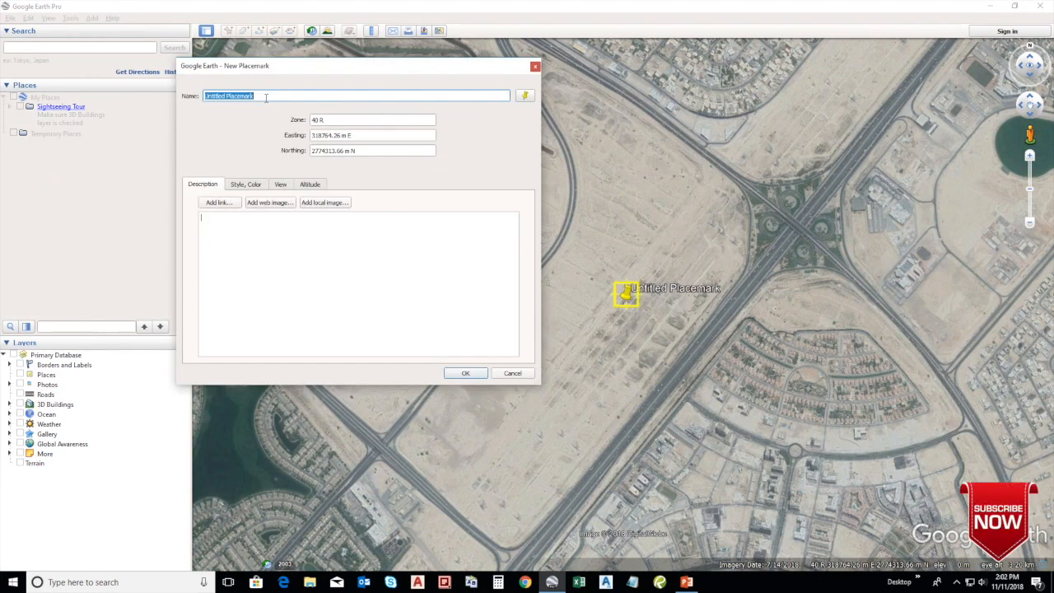
{"action": "type", "text": "P"}
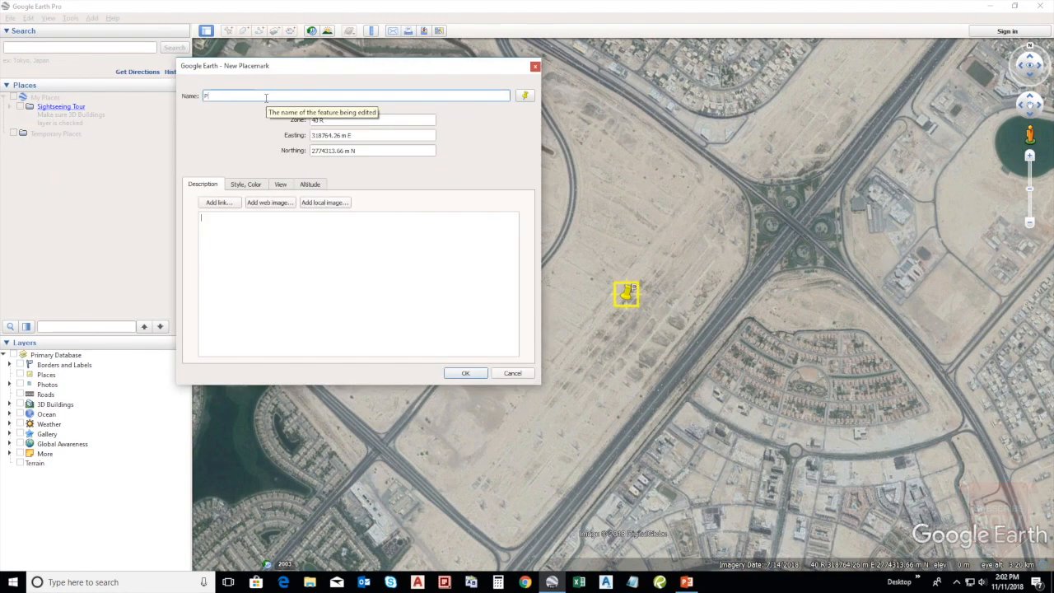
{"action": "type", "text": "01"}
{"action": "left_click_drag", "start_coordinate": [627, 314], "coordinate": [601, 128]}
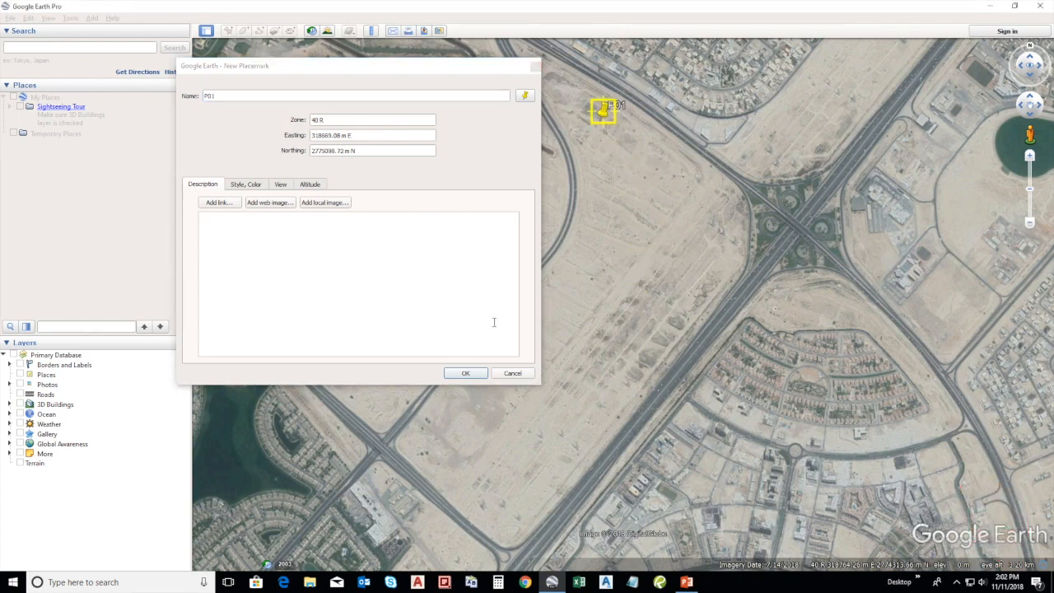
{"action": "left_click", "coordinate": [481, 376]}
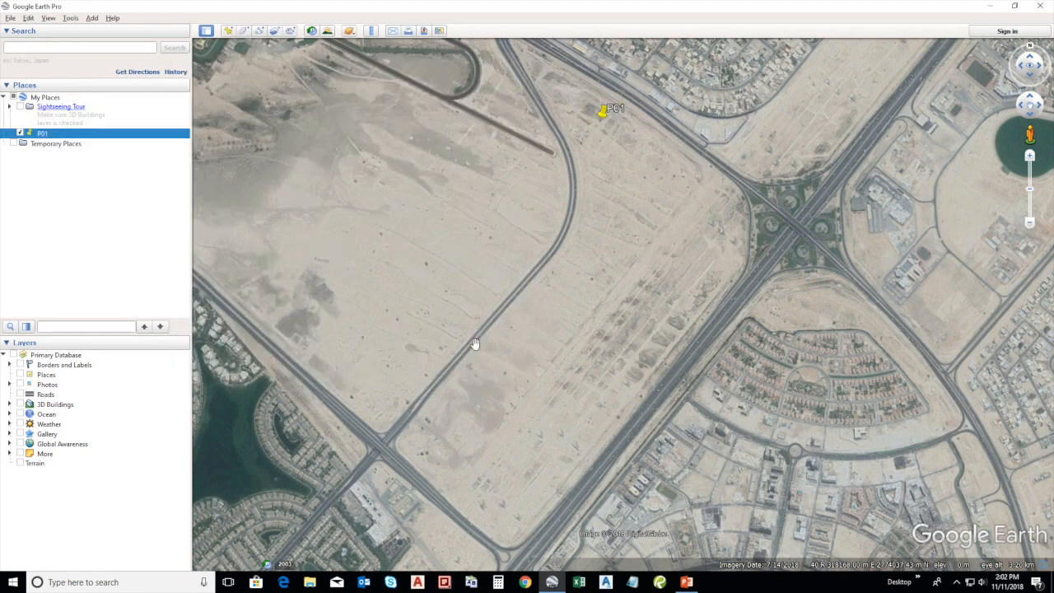
Add placemark P02 southeast of P01, near the road interchange, at about 319048 m E, 2774828 m N
{"action": "left_click", "coordinate": [233, 32]}
{"action": "left_click_drag", "start_coordinate": [626, 305], "coordinate": [691, 189]}
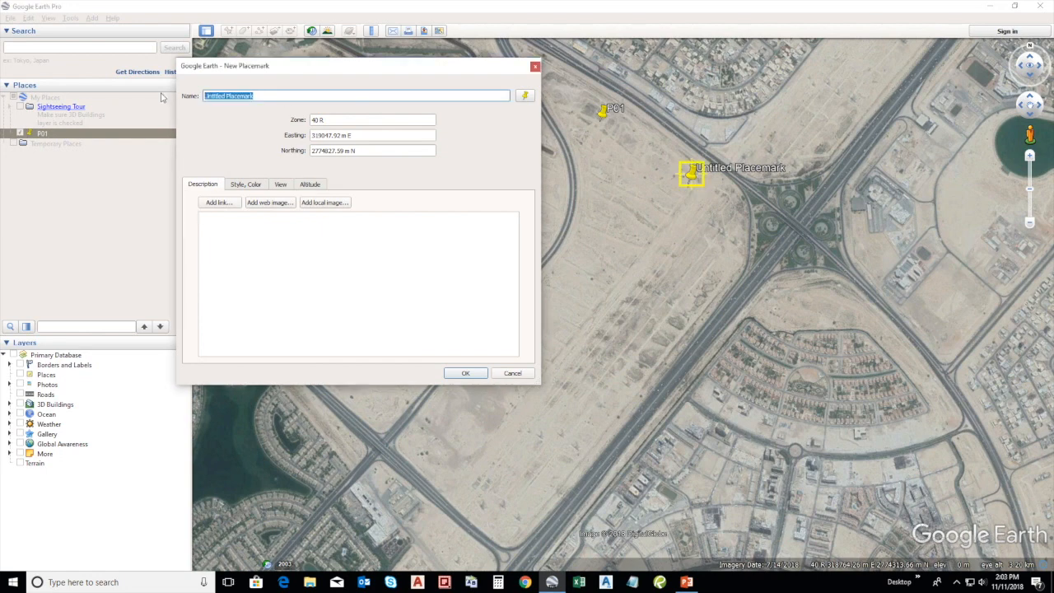
{"action": "type", "text": "P02"}
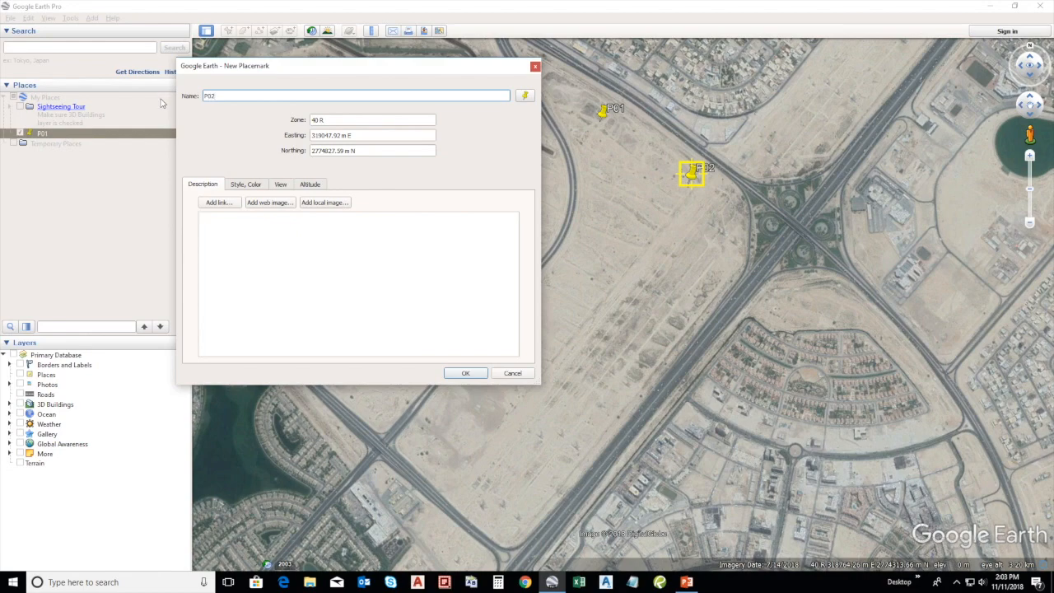
{"action": "left_click", "coordinate": [467, 377]}
Add placemark P03 south of P01, just east of the curved road along the plot
{"action": "left_click", "coordinate": [230, 31]}
{"action": "left_click_drag", "start_coordinate": [624, 298], "coordinate": [569, 253]}
{"action": "left_click_drag", "start_coordinate": [263, 96], "coordinate": [162, 99]}
{"action": "type", "text": "P03"}
{"action": "left_click", "coordinate": [467, 375]}
Add placemark P04 at the southern corner of the plot, near the road junction
{"action": "left_click", "coordinate": [229, 30]}
{"action": "left_click_drag", "start_coordinate": [624, 298], "coordinate": [508, 521]}
{"action": "left_click_drag", "start_coordinate": [267, 97], "coordinate": [164, 97]}
{"action": "type", "text": "P04"}
{"action": "left_click", "coordinate": [466, 374]}
Add placemark P05 on the plot's eastern edge beside the highway, southeast of P02
{"action": "left_click", "coordinate": [229, 30]}
{"action": "left_click_drag", "start_coordinate": [624, 298], "coordinate": [725, 266]}
{"action": "left_click_drag", "start_coordinate": [272, 96], "coordinate": [148, 99]}
{"action": "type", "text": "P05"}
{"action": "left_click", "coordinate": [466, 374]}
Add placemark P06 near the plot's western corner, northwest of P04
{"action": "left_click", "coordinate": [229, 30]}
{"action": "left_click_drag", "start_coordinate": [624, 298], "coordinate": [433, 435]}
{"action": "left_click_drag", "start_coordinate": [268, 96], "coordinate": [165, 97]}
{"action": "type", "text": "P06"}
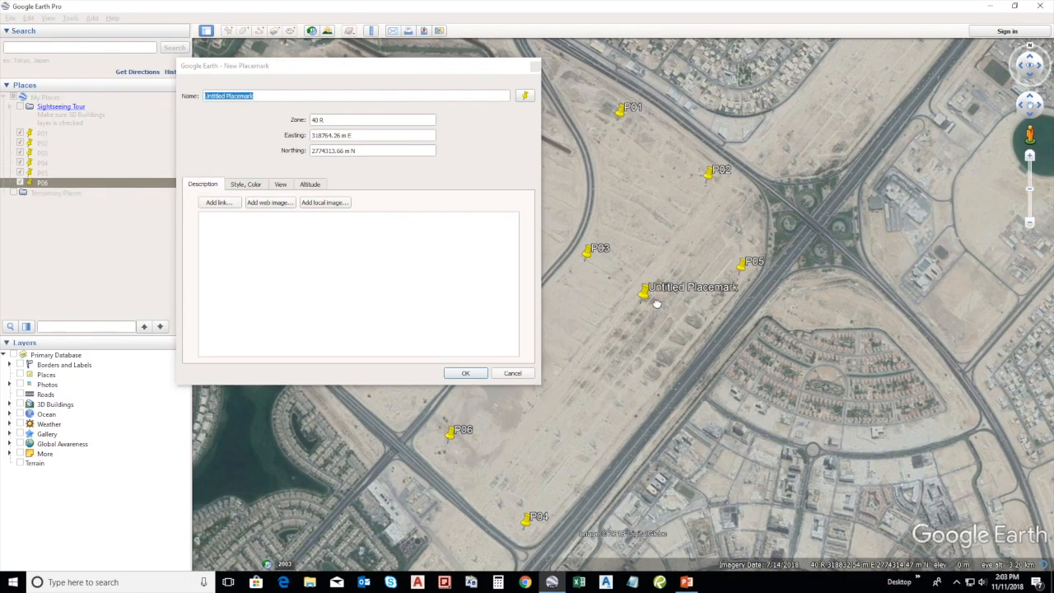
Add placemark P07 in the middle of the plot, south of P03
{"action": "left_click_drag", "start_coordinate": [655, 305], "coordinate": [659, 302]}
{"action": "left_click_drag", "start_coordinate": [647, 292], "coordinate": [605, 345]}
{"action": "left_click_drag", "start_coordinate": [268, 96], "coordinate": [161, 97]}
{"action": "type", "text": "P07"}
{"action": "left_click", "coordinate": [465, 376]}
Add placemark P09 between P07 and P04, at about 318470 m E, 2773721 m N
{"action": "left_click", "coordinate": [229, 31]}
{"action": "left_click_drag", "start_coordinate": [623, 299], "coordinate": [580, 435]}
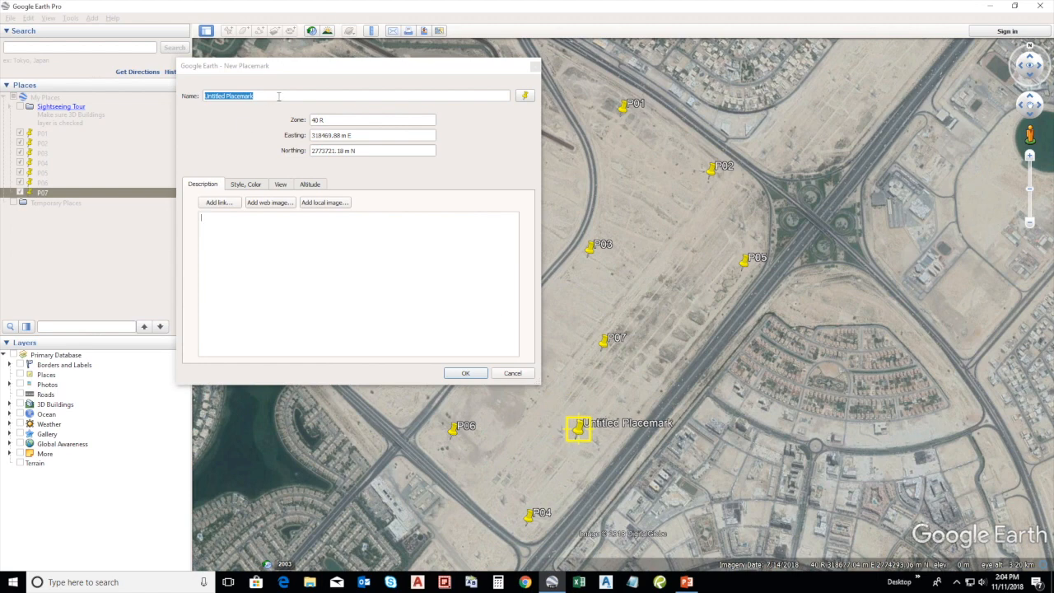
{"action": "type", "text": "P09"}
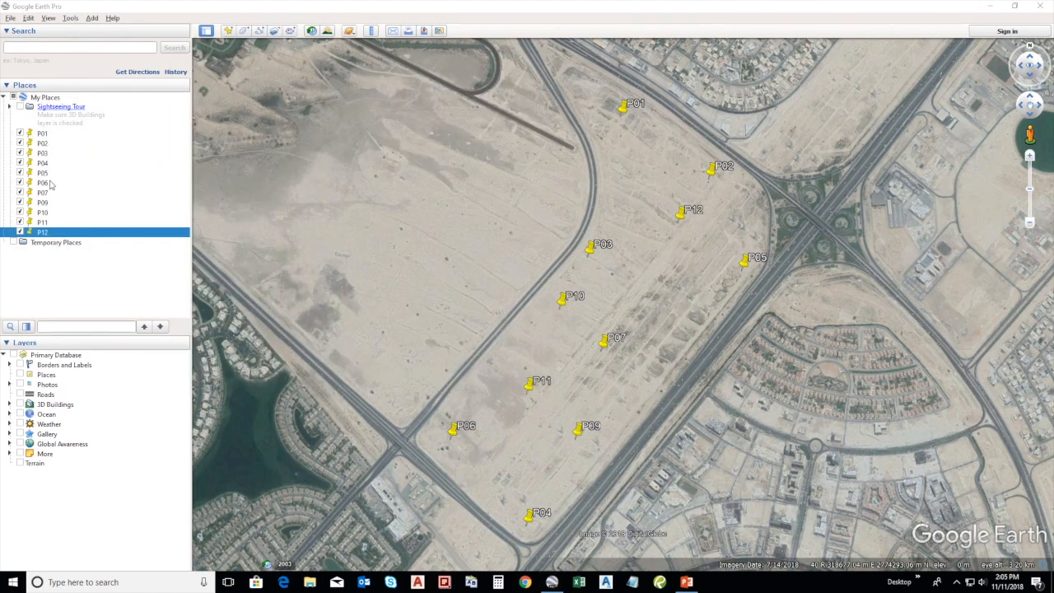
Create a folder named GE POINTS in My Places
{"action": "left_click", "coordinate": [43, 133]}
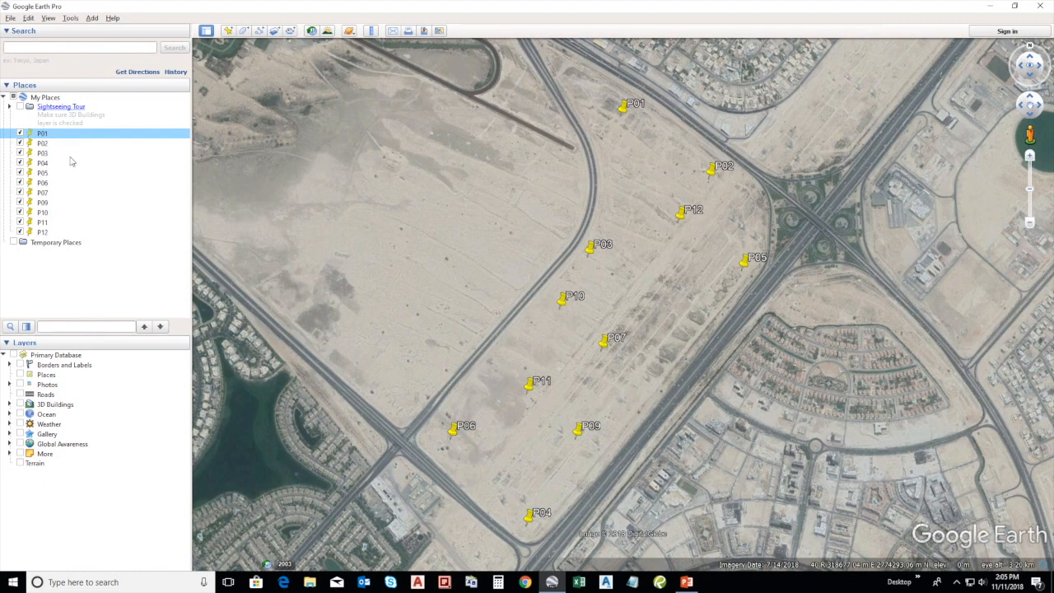
{"action": "right_click", "coordinate": [71, 154]}
{"action": "mouse_move", "coordinate": [118, 166]}
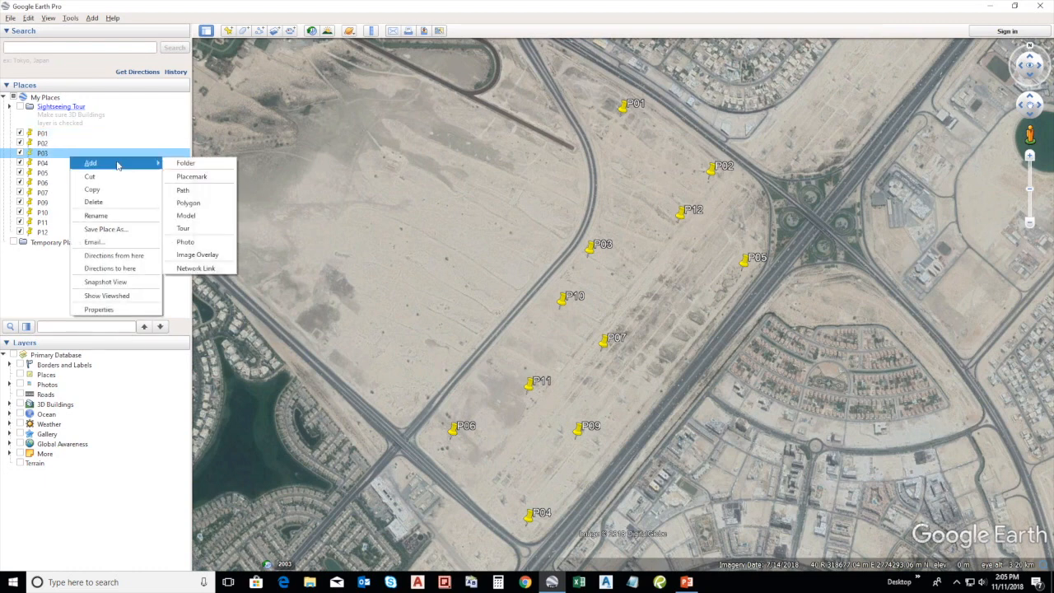
{"action": "left_click", "coordinate": [188, 163]}
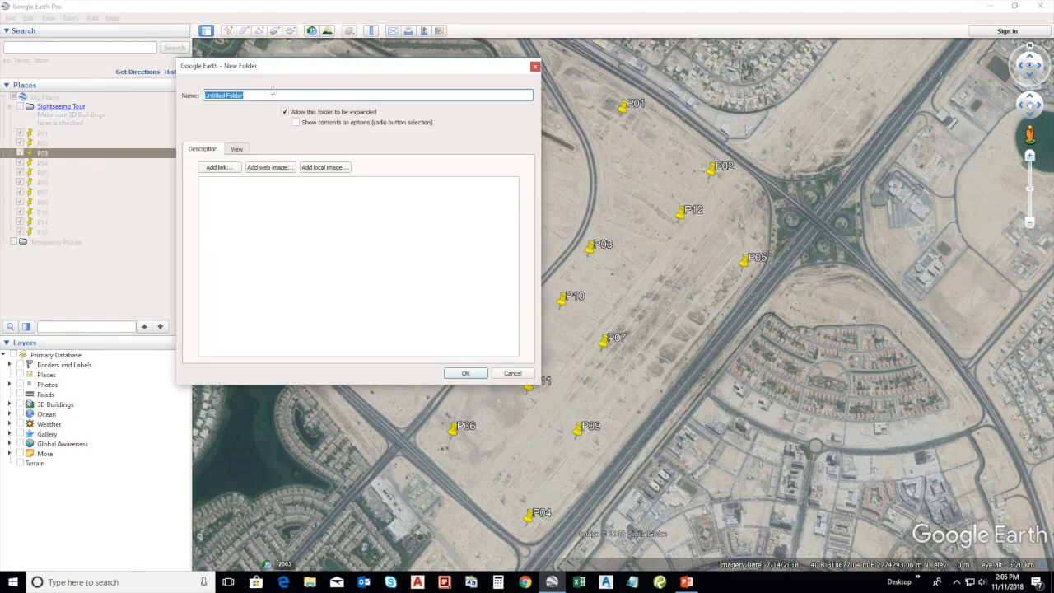
{"action": "type", "text": "GE POINTS"}
{"action": "key", "text": "Tab"}
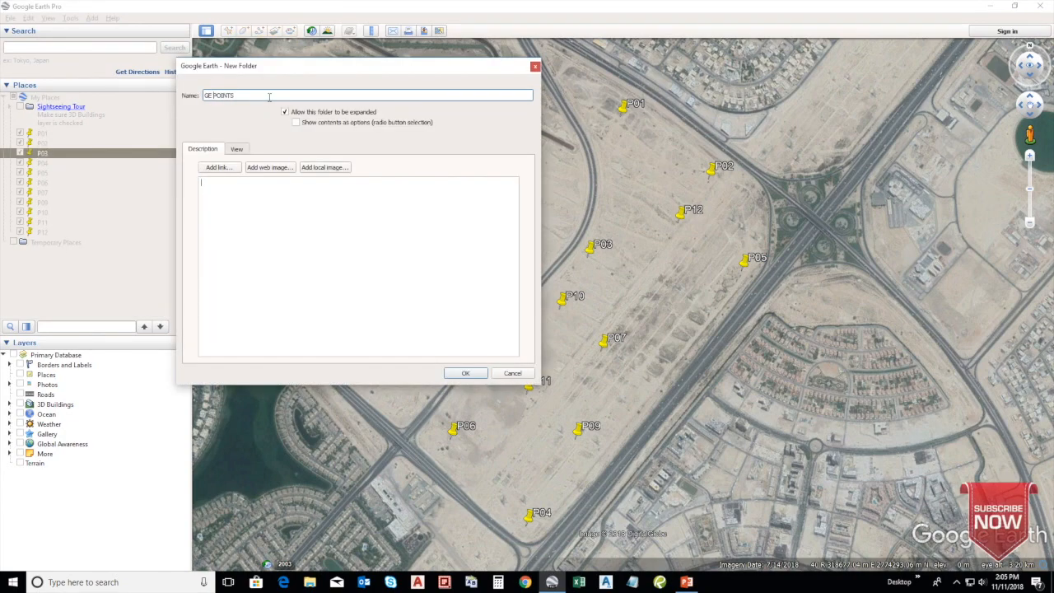
{"action": "left_click", "coordinate": [466, 374]}
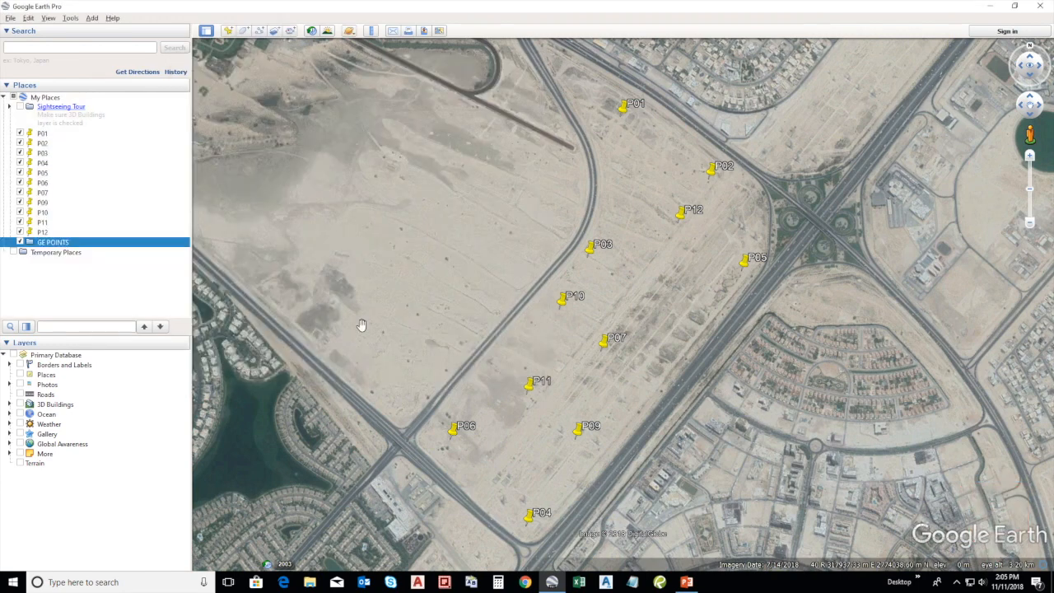
Select all placemarks from P01 to P12 and move them into the GE POINTS folder
{"action": "left_click", "coordinate": [36, 233]}
{"action": "left_click", "coordinate": [37, 135], "text": "shift"}
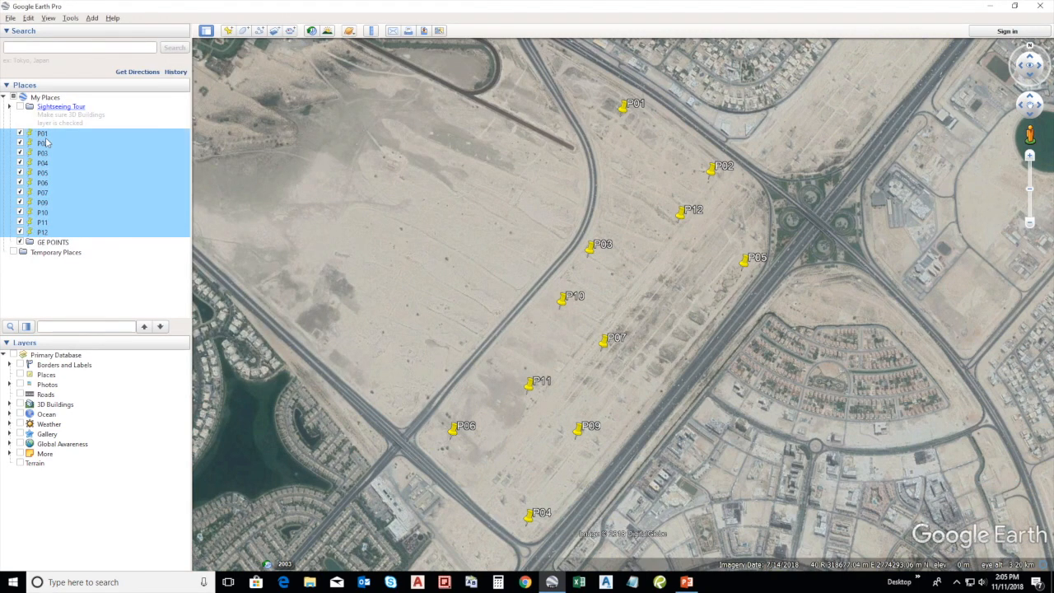
{"action": "left_click_drag", "start_coordinate": [47, 228], "coordinate": [51, 245]}
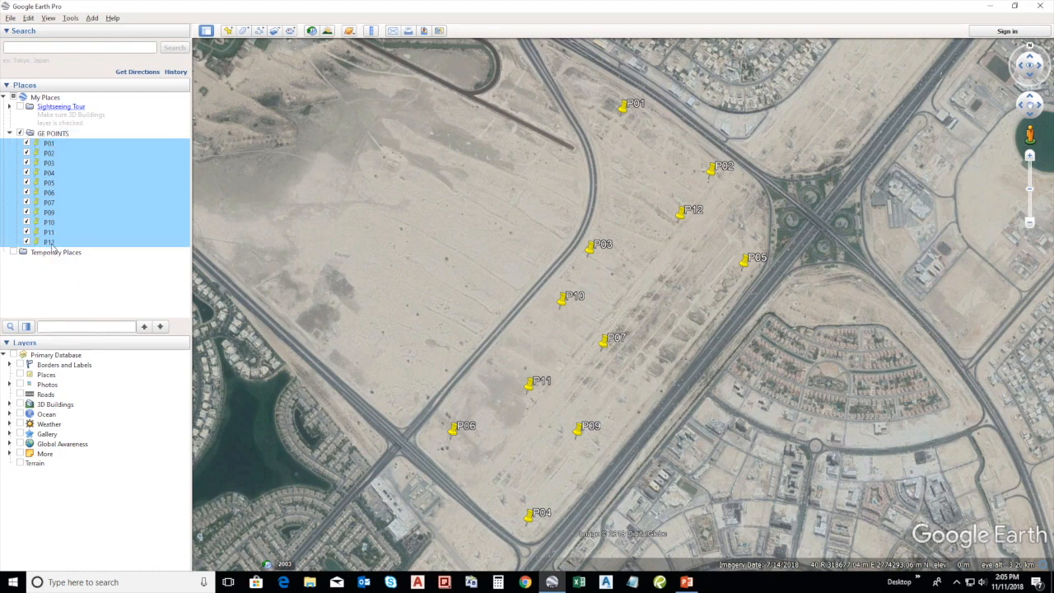
Check the GE POINTS folder by collapsing and expanding its contents and switching its visibility off and on
{"action": "left_click", "coordinate": [61, 134]}
{"action": "left_click", "coordinate": [10, 134]}
{"action": "left_click", "coordinate": [9, 134]}
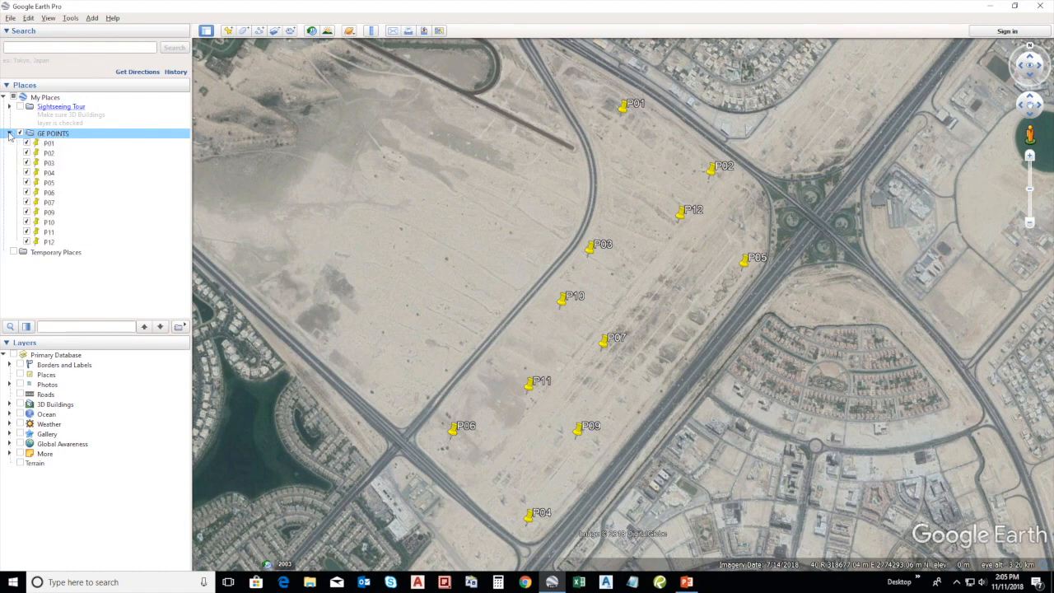
{"action": "left_click", "coordinate": [10, 134]}
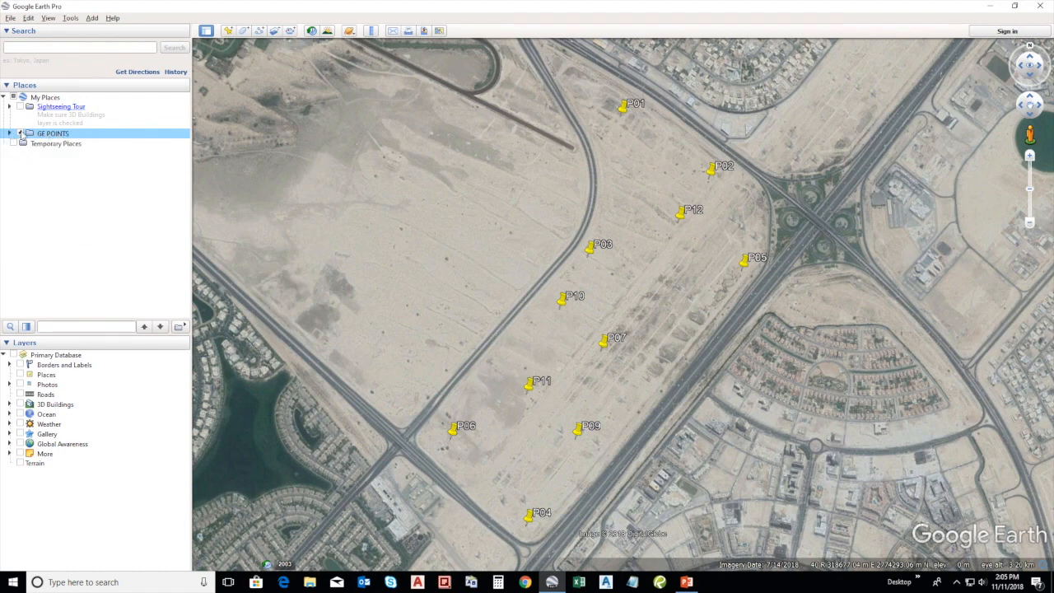
{"action": "left_click", "coordinate": [20, 133]}
{"action": "left_click", "coordinate": [20, 133]}
{"action": "left_click", "coordinate": [10, 134]}
Save the GE POINTS folder as GE POINTS.kml in KML format in the GE to C3D folder
{"action": "right_click", "coordinate": [53, 137]}
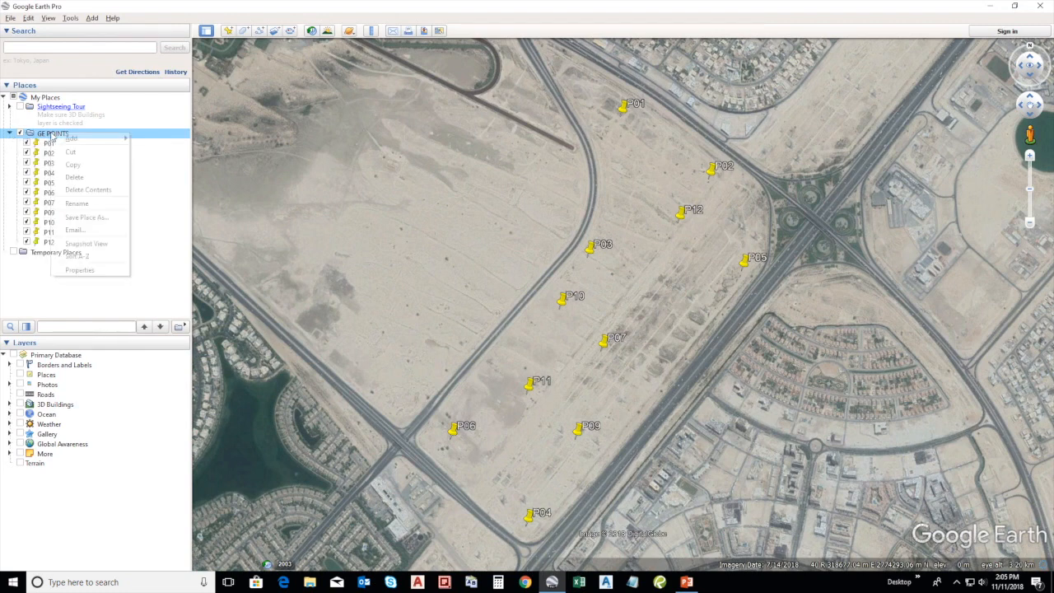
{"action": "left_click", "coordinate": [91, 218]}
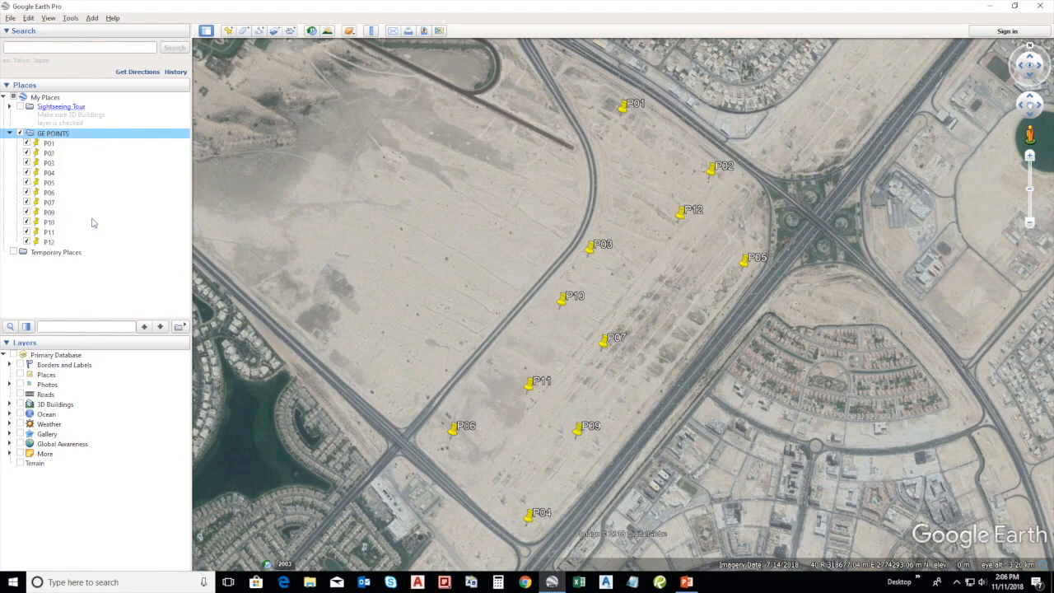
{"action": "left_click", "coordinate": [100, 267]}
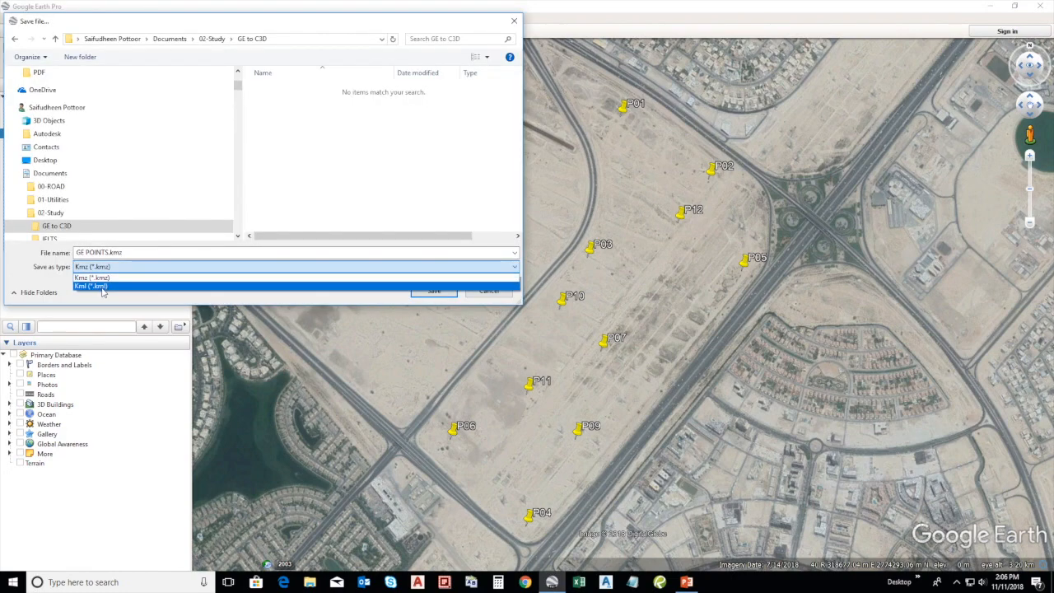
{"action": "left_click", "coordinate": [102, 287]}
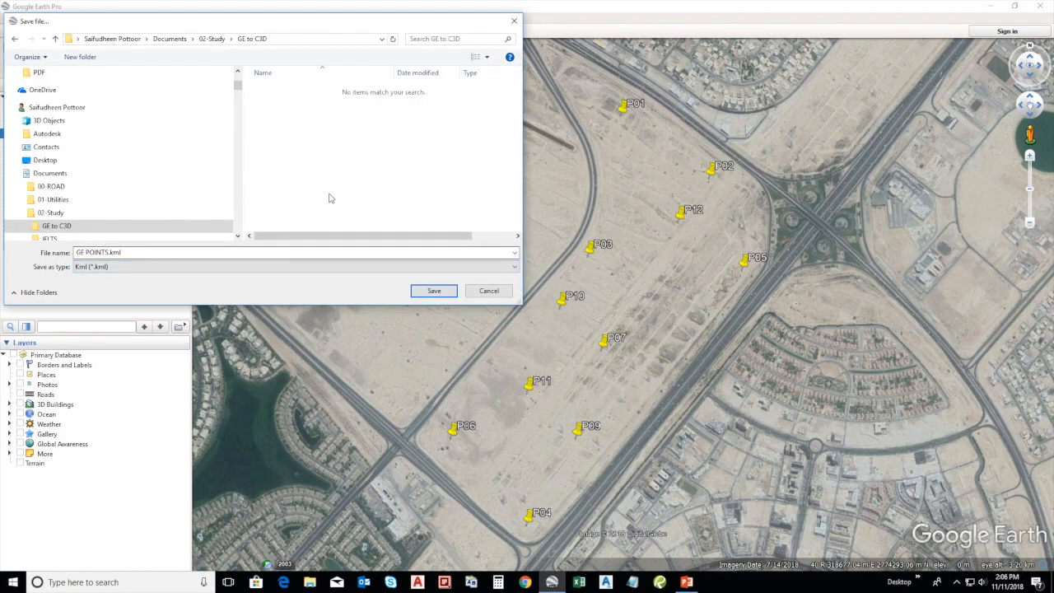
{"action": "left_click", "coordinate": [434, 290]}
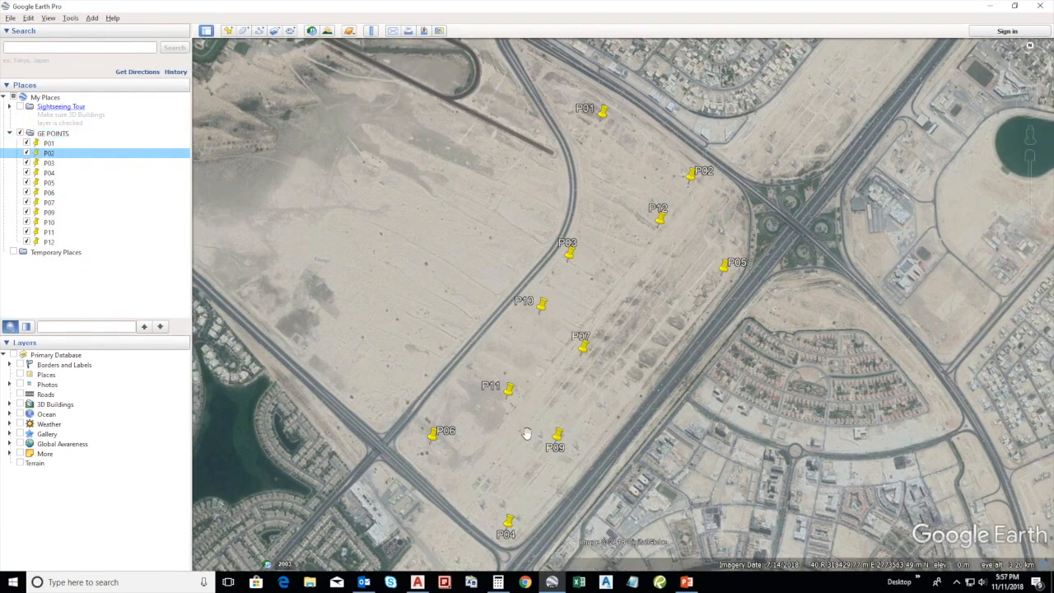
Switch to Excel, list all file types and open GE POINTS.kml, accepting a schema based on the XML source data
{"action": "left_click", "coordinate": [581, 583]}
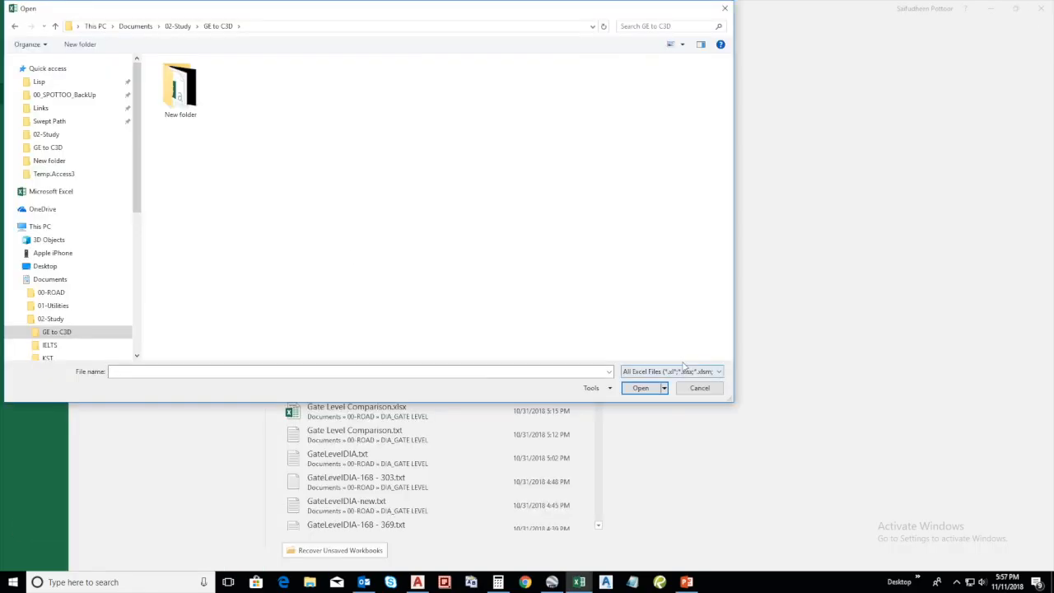
{"action": "left_click", "coordinate": [680, 372]}
{"action": "scroll", "coordinate": [680, 379], "scroll_direction": "up", "scroll_amount": 2}
{"action": "left_click", "coordinate": [672, 377]}
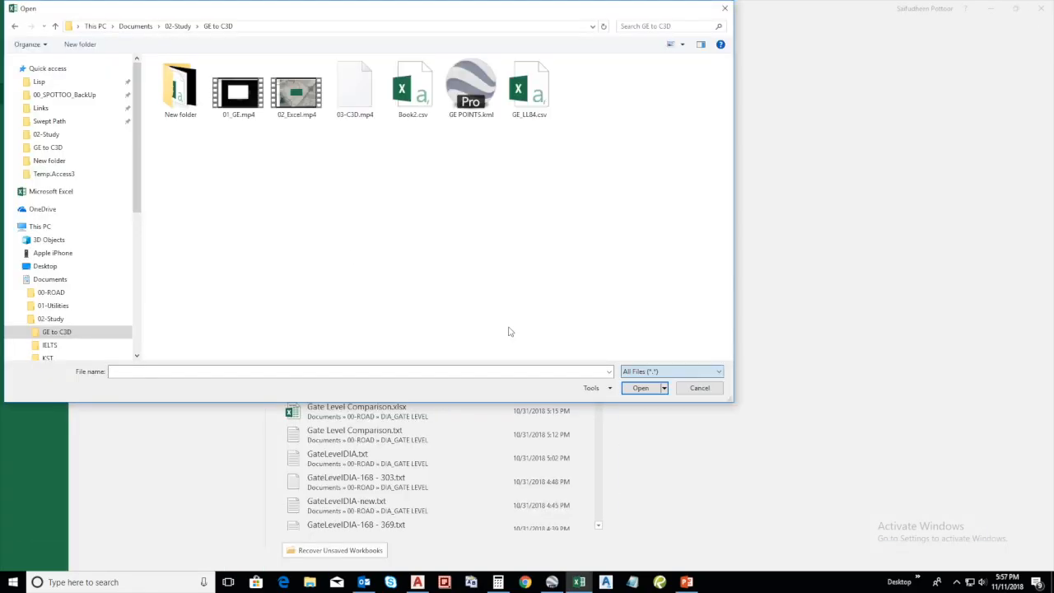
{"action": "left_click", "coordinate": [478, 93]}
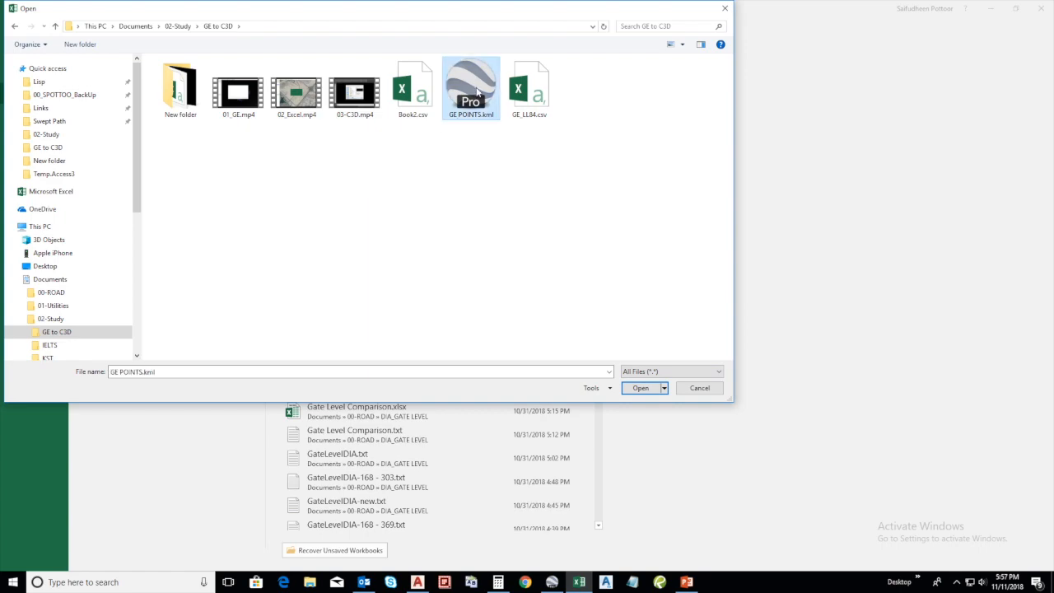
{"action": "left_click", "coordinate": [636, 390]}
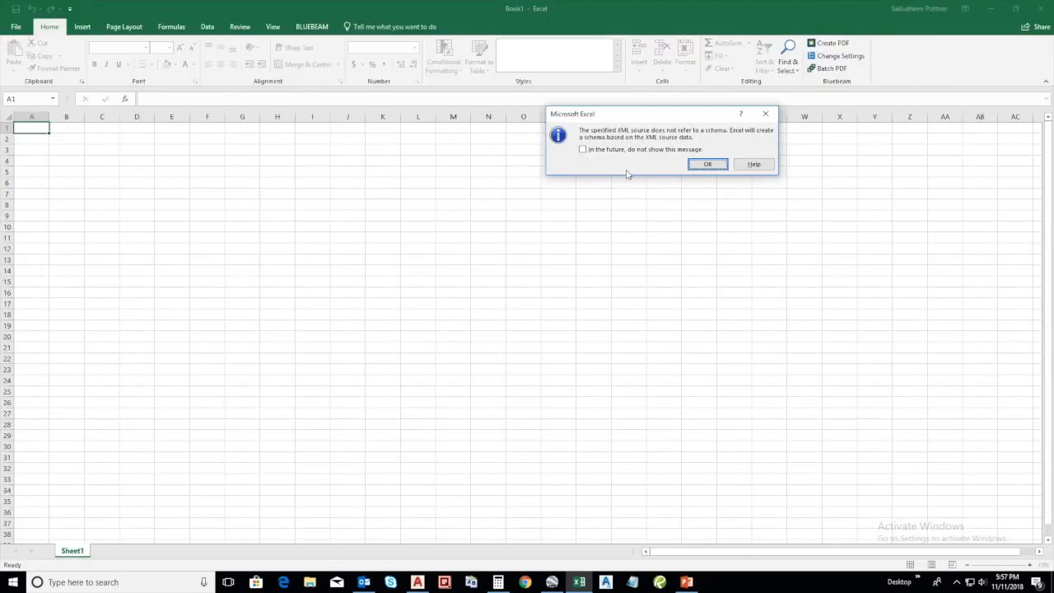
{"action": "left_click", "coordinate": [707, 165]}
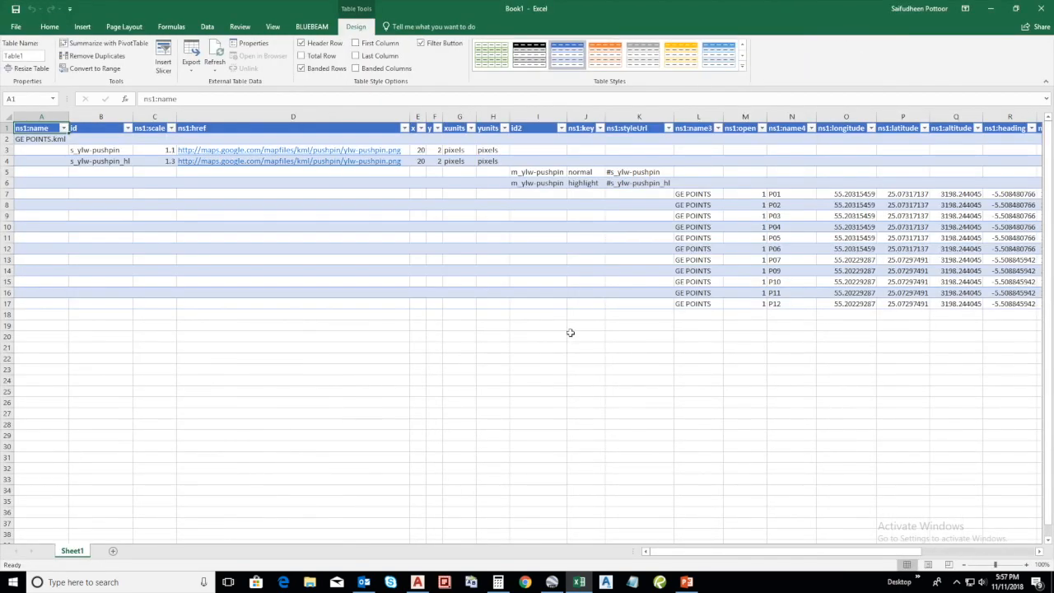
Copy the point names in N7:N17 together with the coordinates in X7:X17
{"action": "left_click_drag", "start_coordinate": [739, 551], "coordinate": [849, 543]}
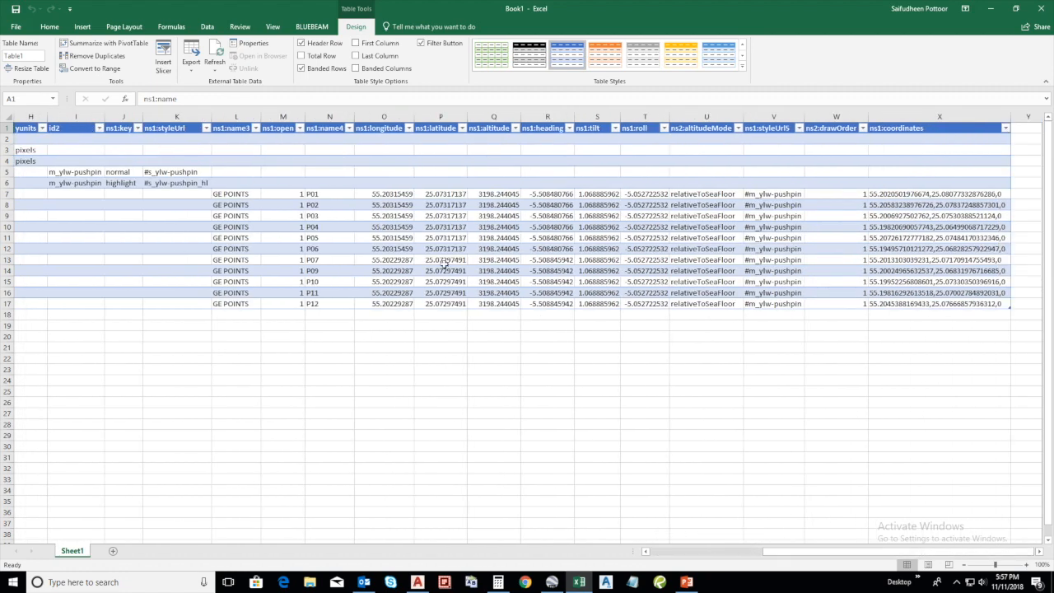
{"action": "left_click_drag", "start_coordinate": [931, 194], "coordinate": [927, 304]}
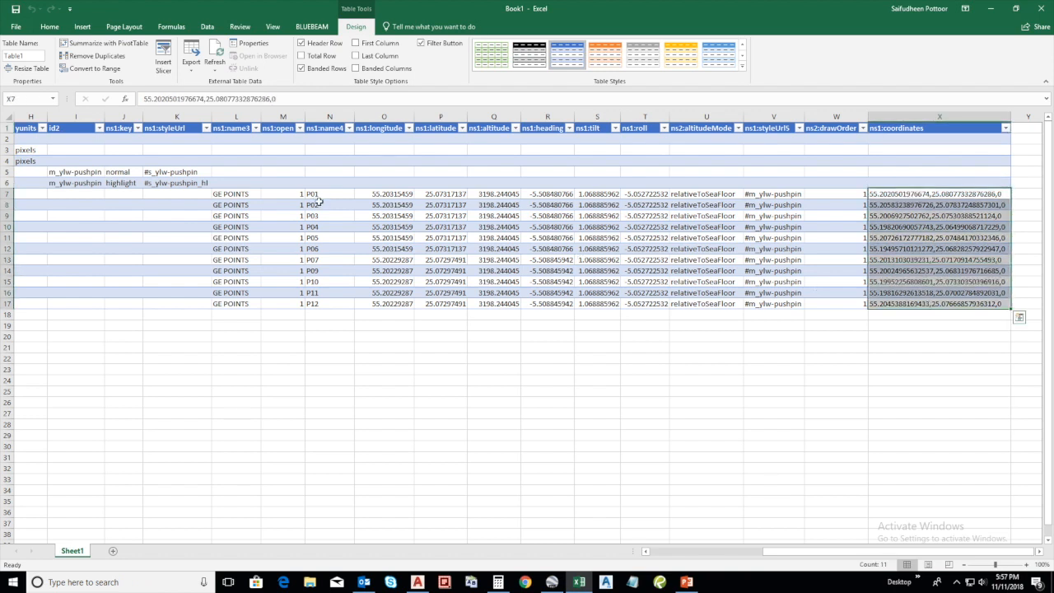
{"action": "left_click_drag", "start_coordinate": [321, 195], "coordinate": [323, 304], "text": "ctrl"}
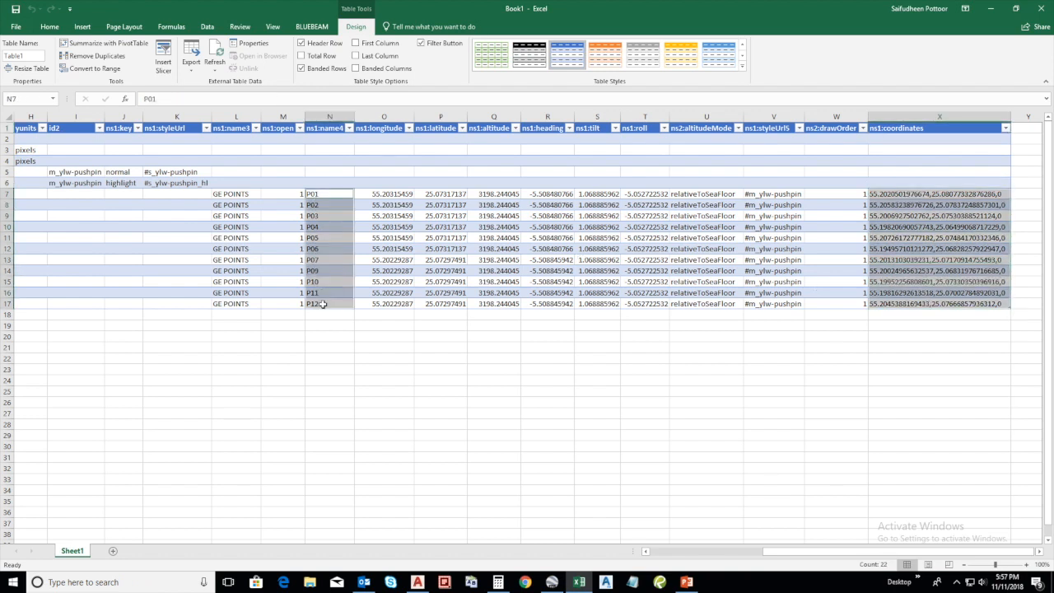
{"action": "key", "text": "ctrl+c"}
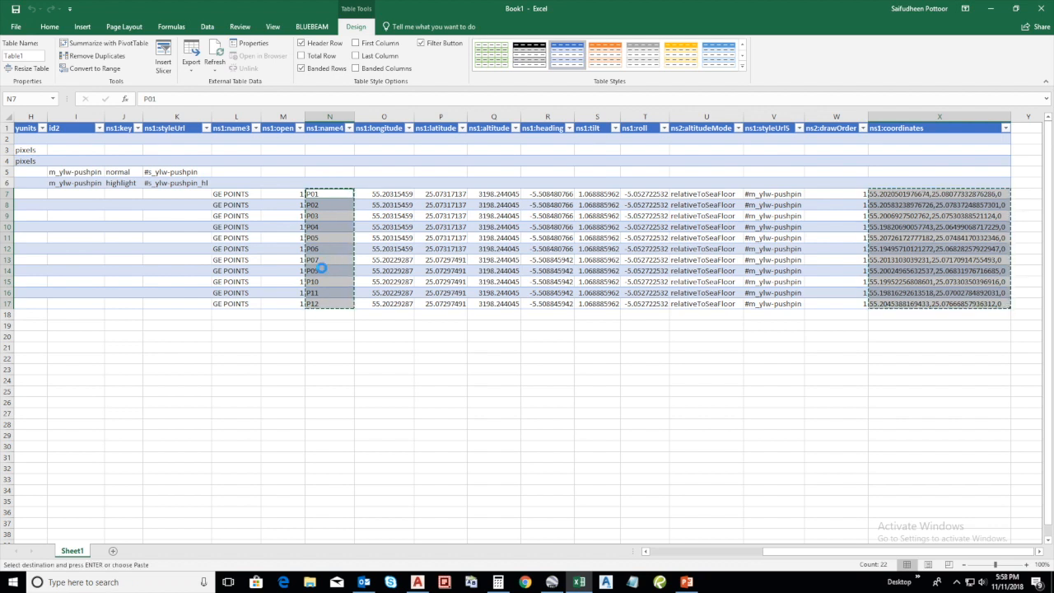
Paste the copied point names and coordinates as values into a new workbook and fit column B to its contents
{"action": "key", "text": "ctrl+n"}
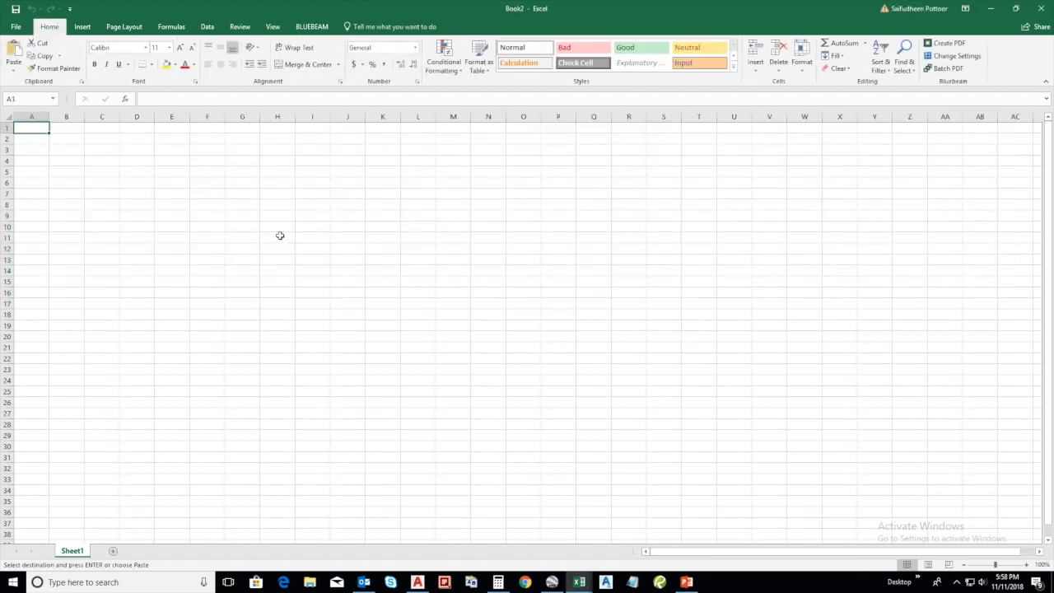
{"action": "key", "text": "ctrl+v"}
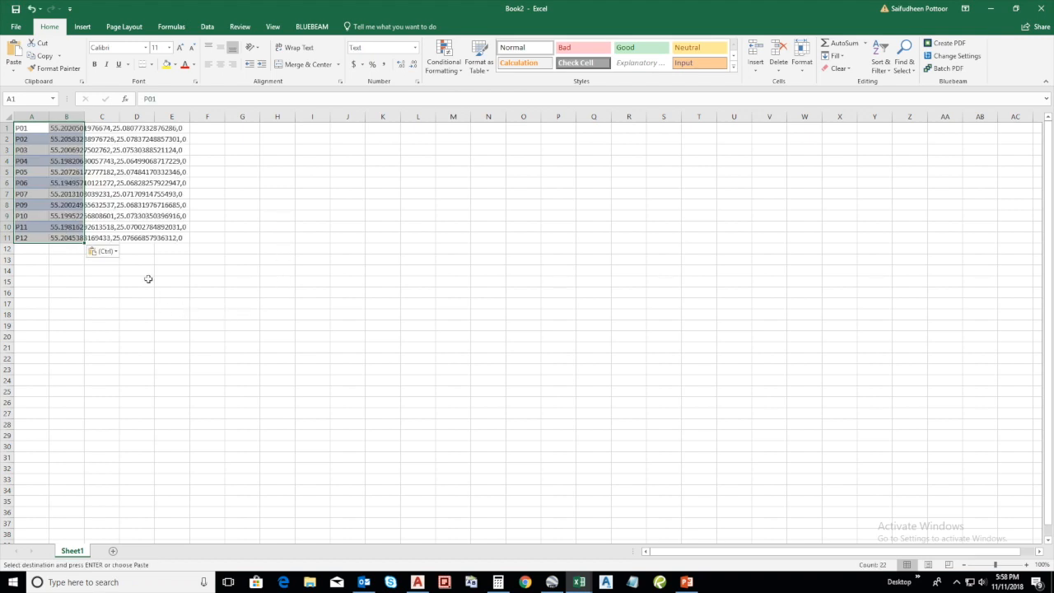
{"action": "left_click", "coordinate": [116, 252]}
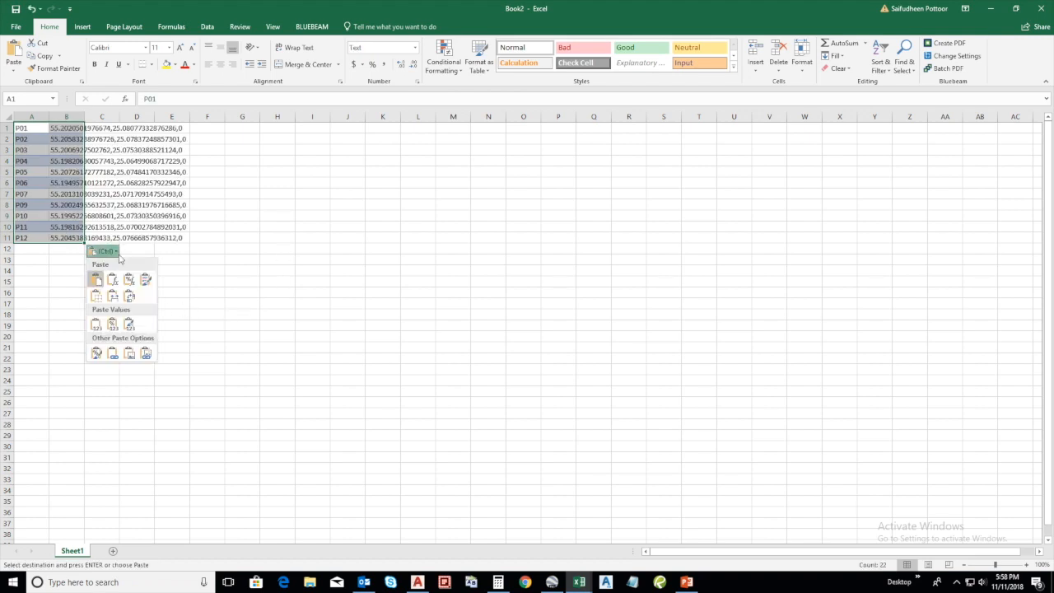
{"action": "left_click", "coordinate": [93, 328]}
{"action": "left_click", "coordinate": [89, 327]}
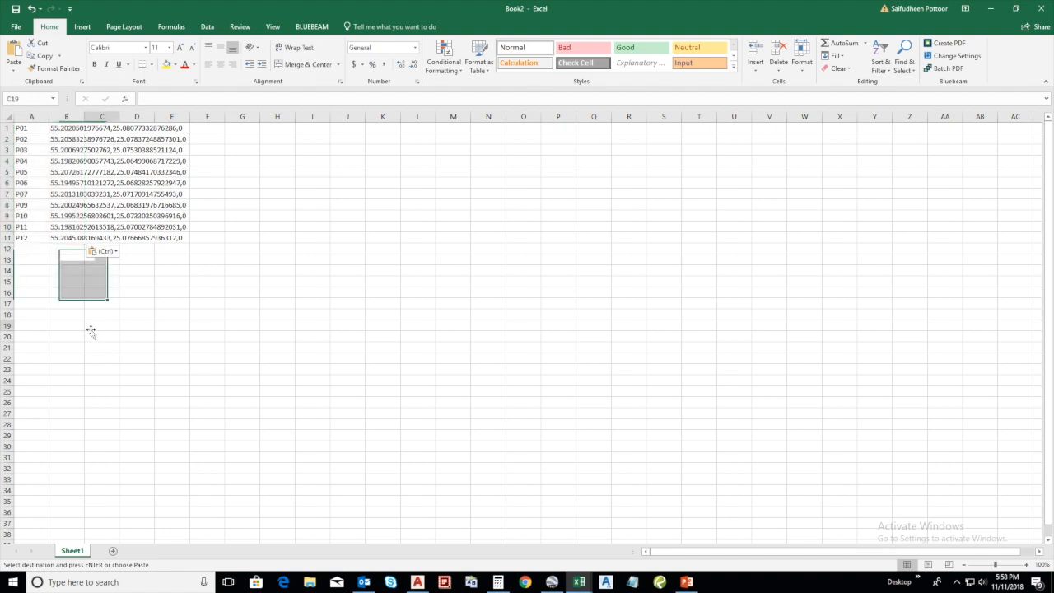
{"action": "double_click", "coordinate": [83, 116]}
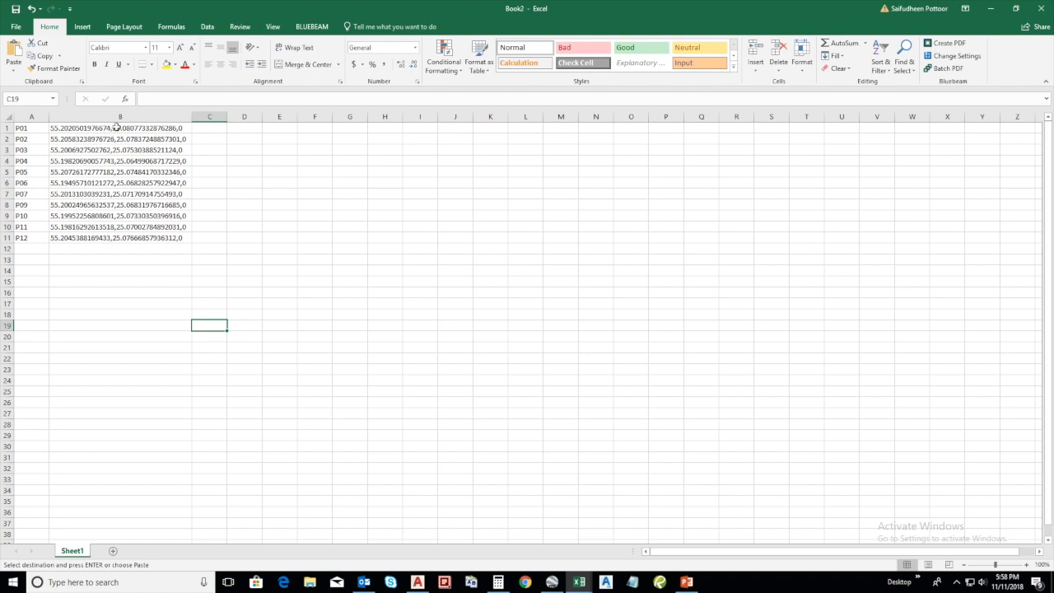
Split the coordinates in B1:B11 into separate columns using Text to Columns with comma as the only delimiter
{"action": "left_click_drag", "start_coordinate": [119, 128], "coordinate": [137, 233]}
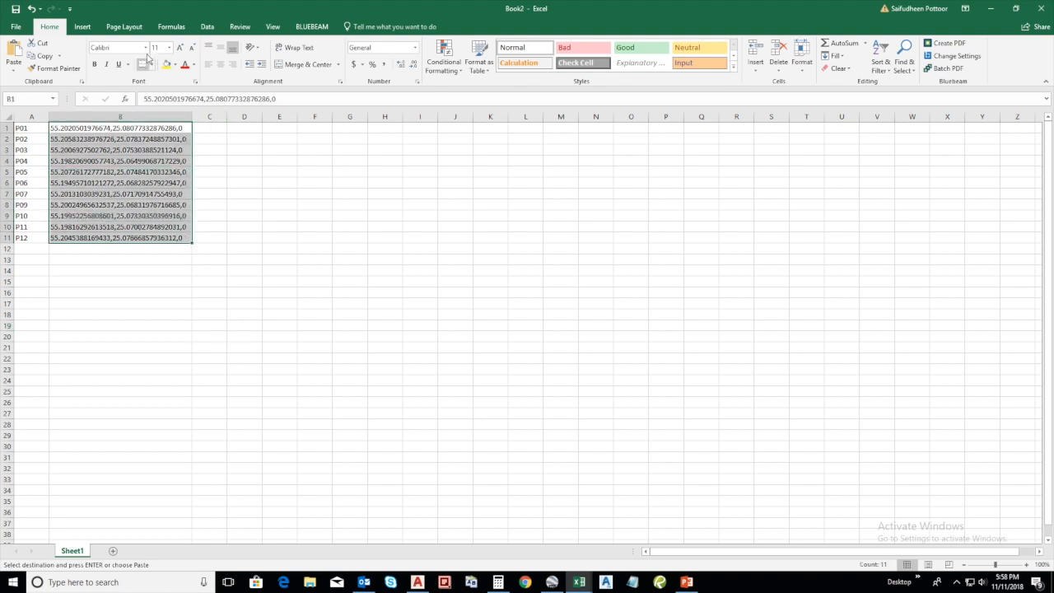
{"action": "left_click", "coordinate": [208, 28]}
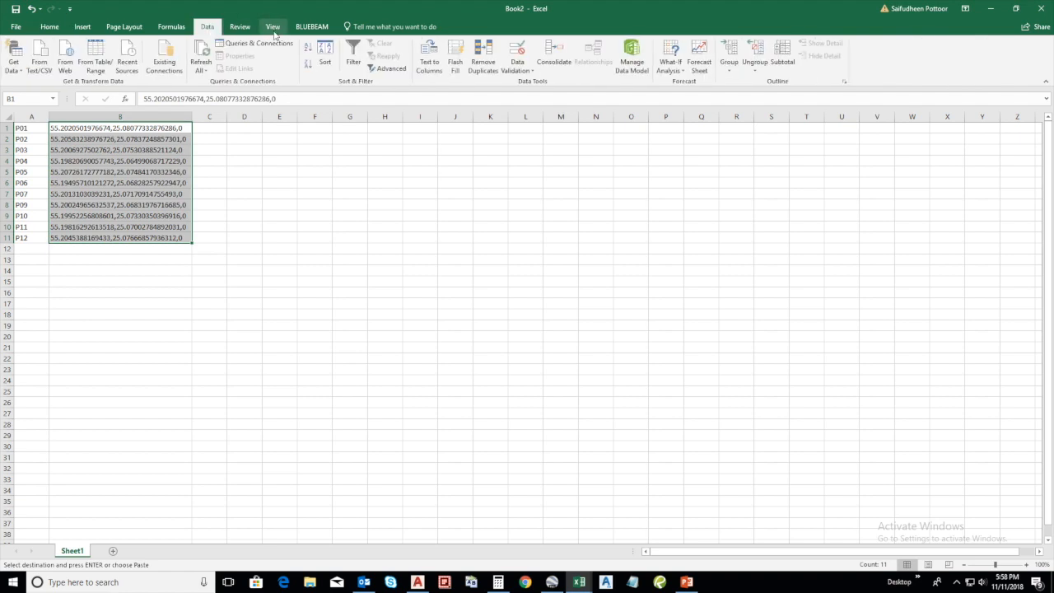
{"action": "left_click", "coordinate": [431, 66]}
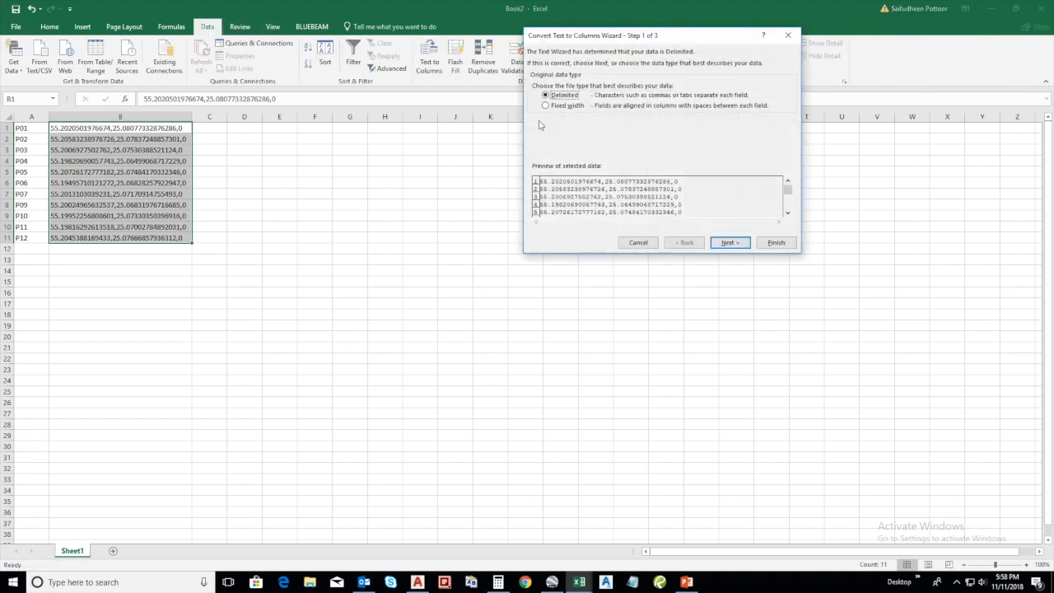
{"action": "left_click", "coordinate": [730, 244]}
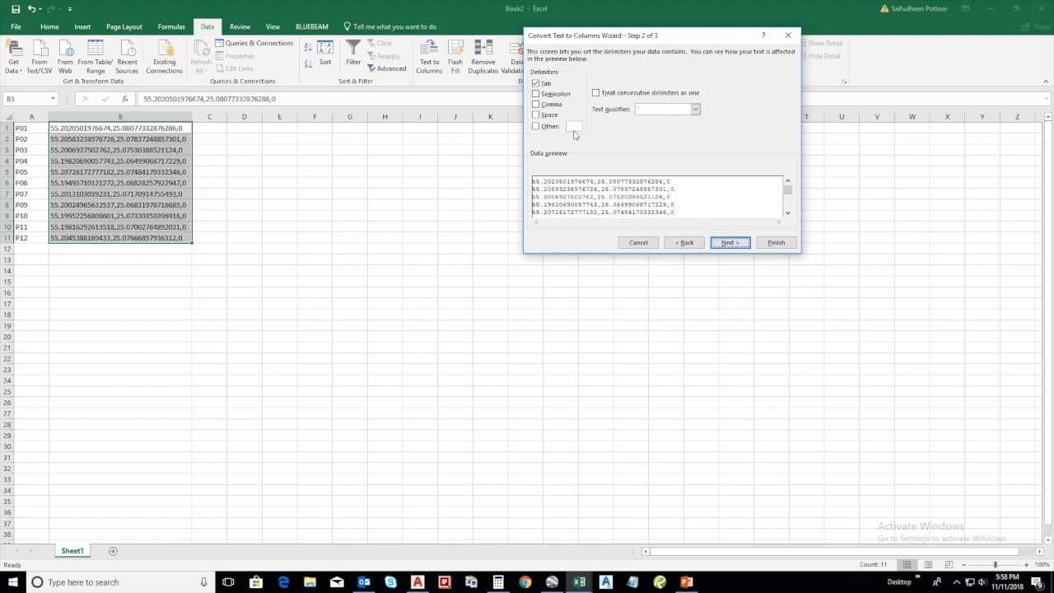
{"action": "left_click", "coordinate": [536, 105]}
{"action": "left_click", "coordinate": [536, 83]}
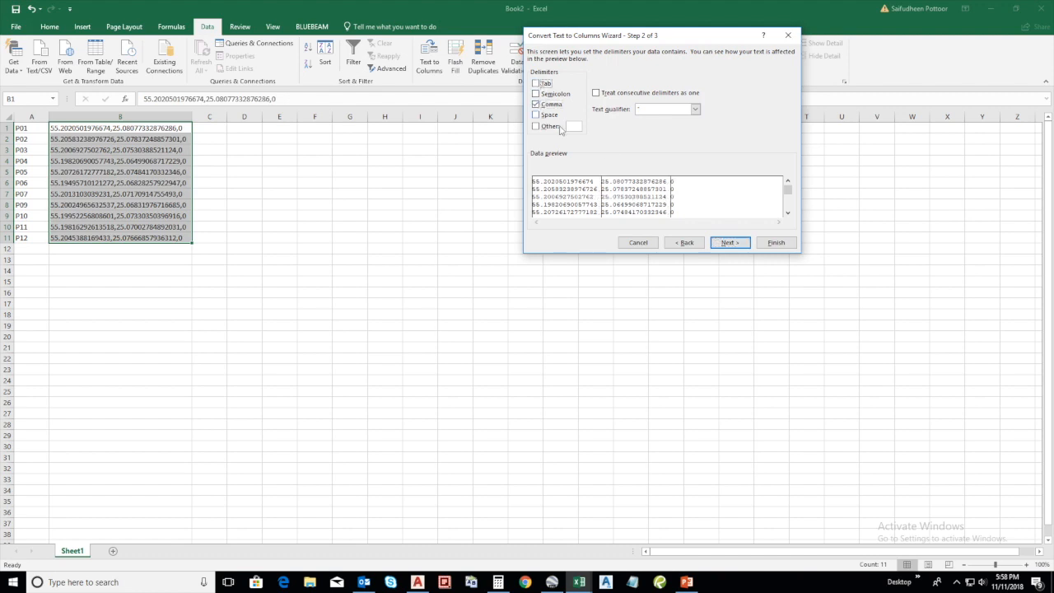
{"action": "left_click", "coordinate": [762, 242]}
{"action": "left_click", "coordinate": [342, 272]}
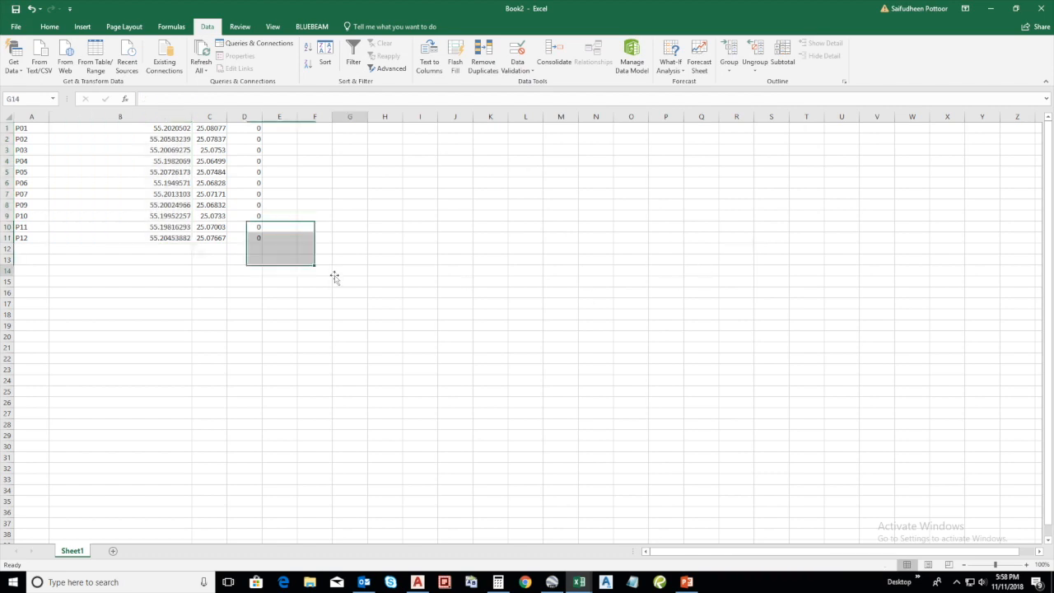
Delete the column of zeros in column D and widen columns B and C evenly
{"action": "left_click", "coordinate": [251, 117]}
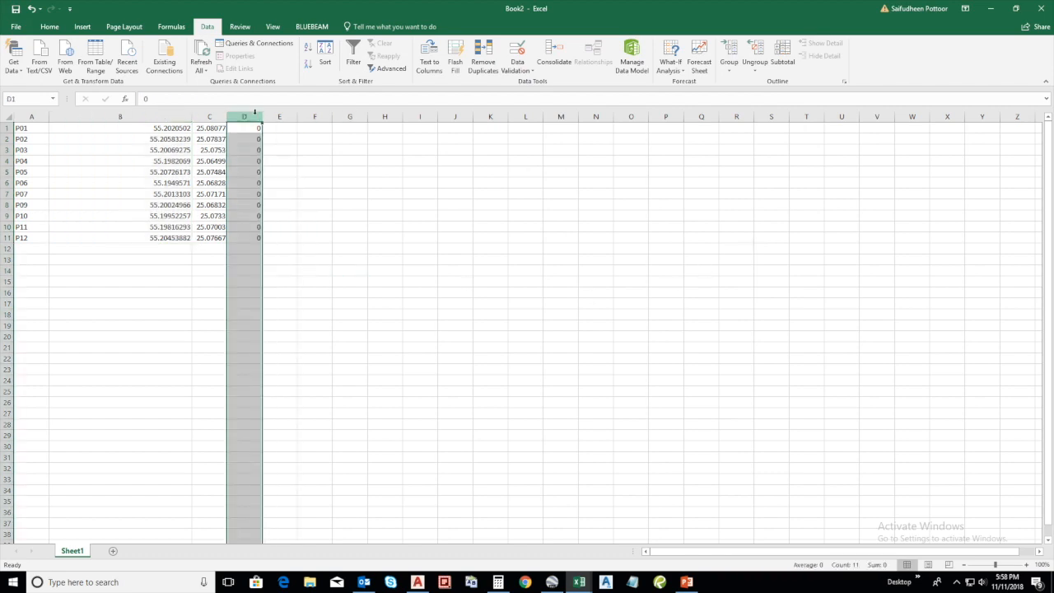
{"action": "right_click", "coordinate": [253, 116]}
{"action": "left_click", "coordinate": [301, 207]}
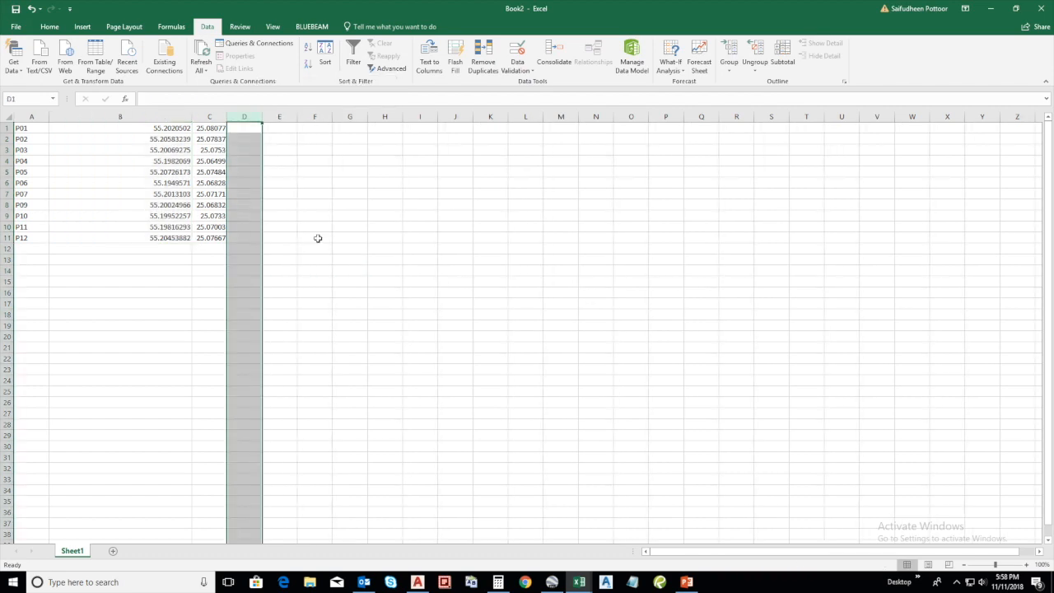
{"action": "left_click", "coordinate": [318, 238]}
{"action": "mouse_move", "coordinate": [208, 117]}
{"action": "left_mouse_down"}
{"action": "mouse_move", "coordinate": [170, 115]}
{"action": "mouse_move", "coordinate": [197, 114]}
{"action": "left_mouse_up"}
{"action": "left_click", "coordinate": [313, 204]}
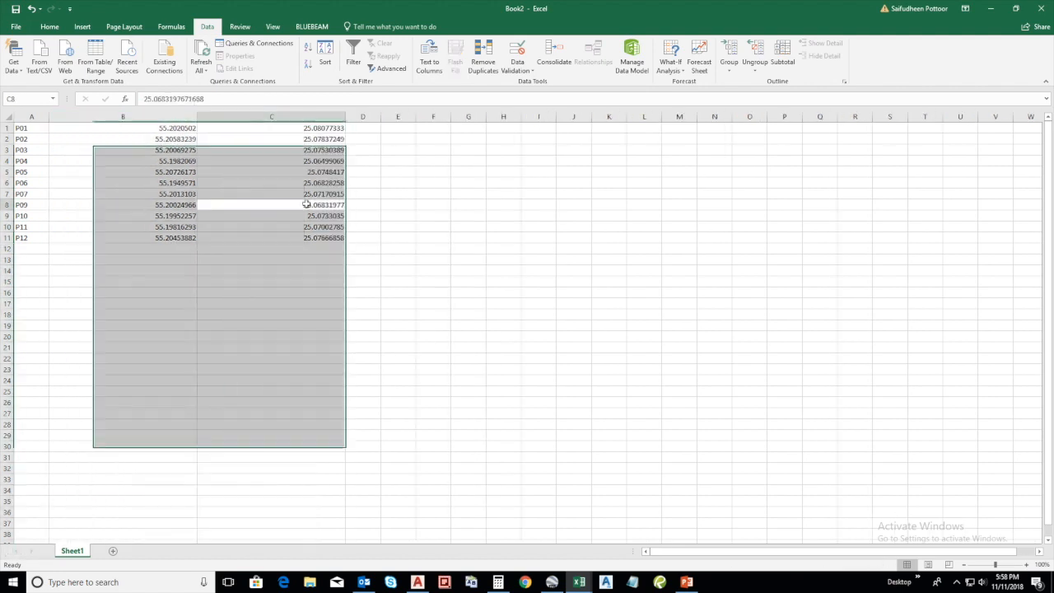
{"action": "left_click", "coordinate": [327, 130]}
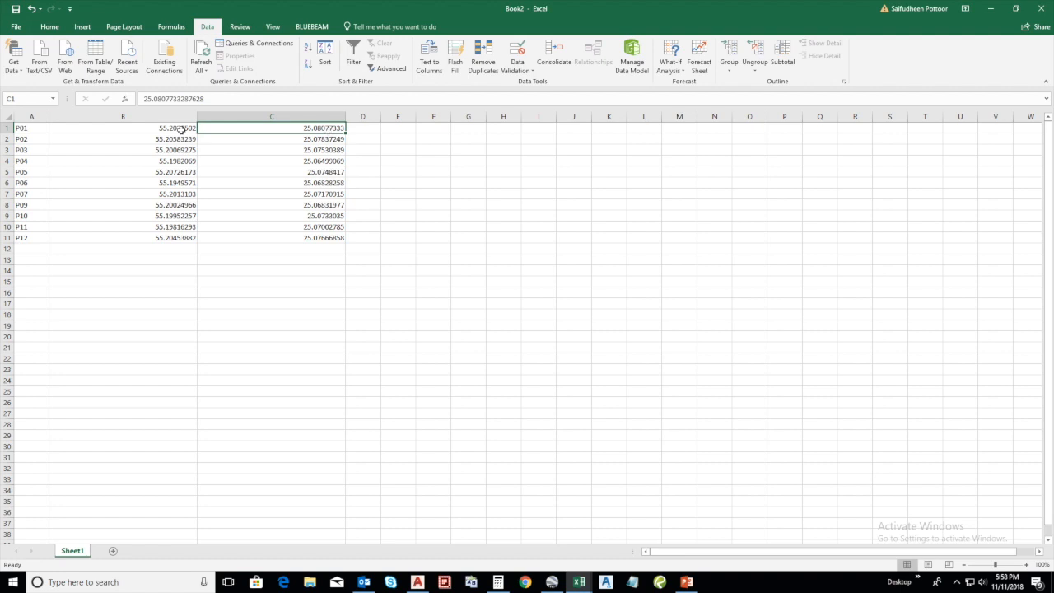
Increase the decimal places displayed for the coordinates in B1:C11 to show their full precision
{"action": "left_click_drag", "start_coordinate": [178, 129], "coordinate": [344, 238]}
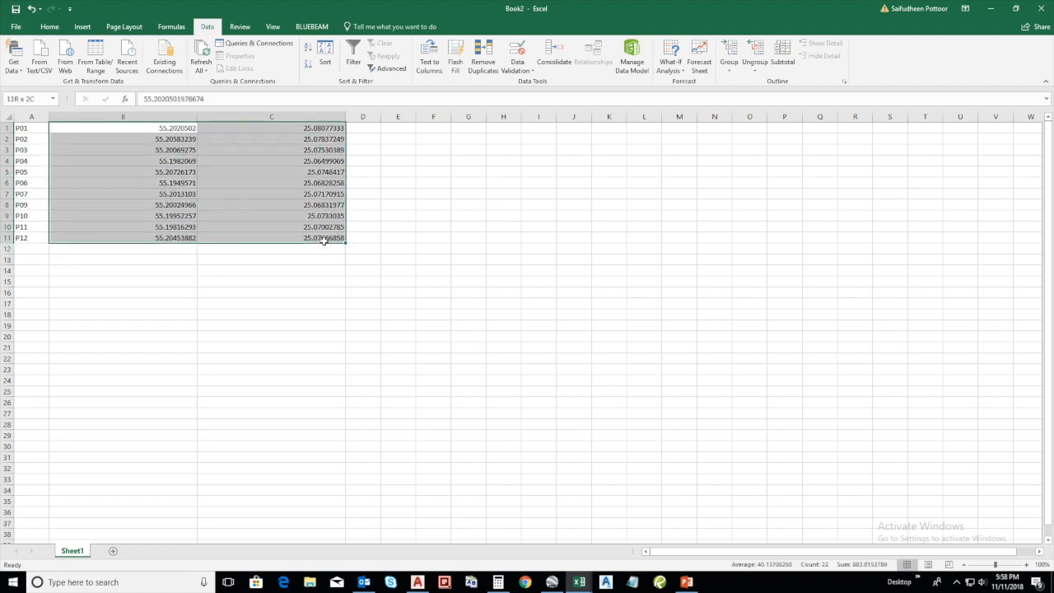
{"action": "left_click", "coordinate": [50, 27]}
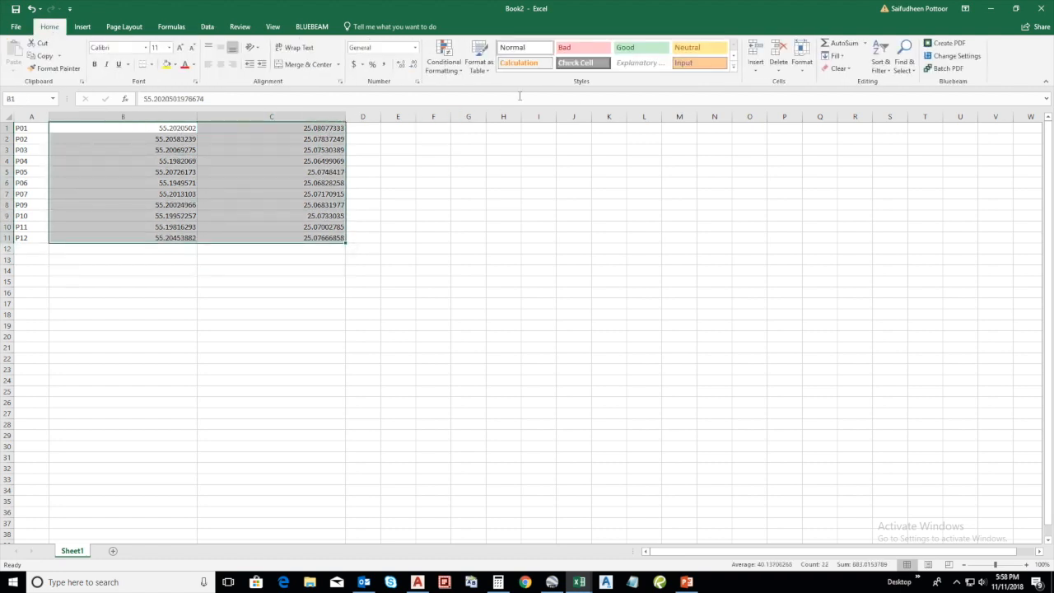
{"action": "left_click", "coordinate": [401, 65]}
{"action": "left_click", "coordinate": [402, 65]}
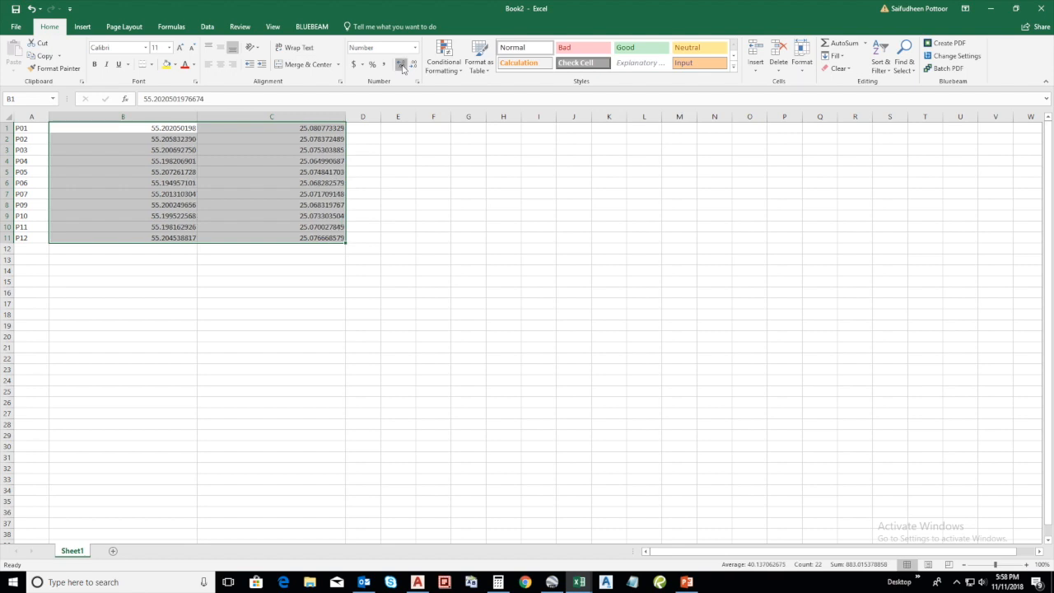
{"action": "left_click", "coordinate": [401, 65]}
{"action": "left_click", "coordinate": [401, 65]}
{"action": "left_click", "coordinate": [401, 65]}
{"action": "left_click", "coordinate": [401, 65]}
{"action": "left_click", "coordinate": [401, 66]}
{"action": "left_click", "coordinate": [402, 66]}
{"action": "left_click", "coordinate": [415, 66]}
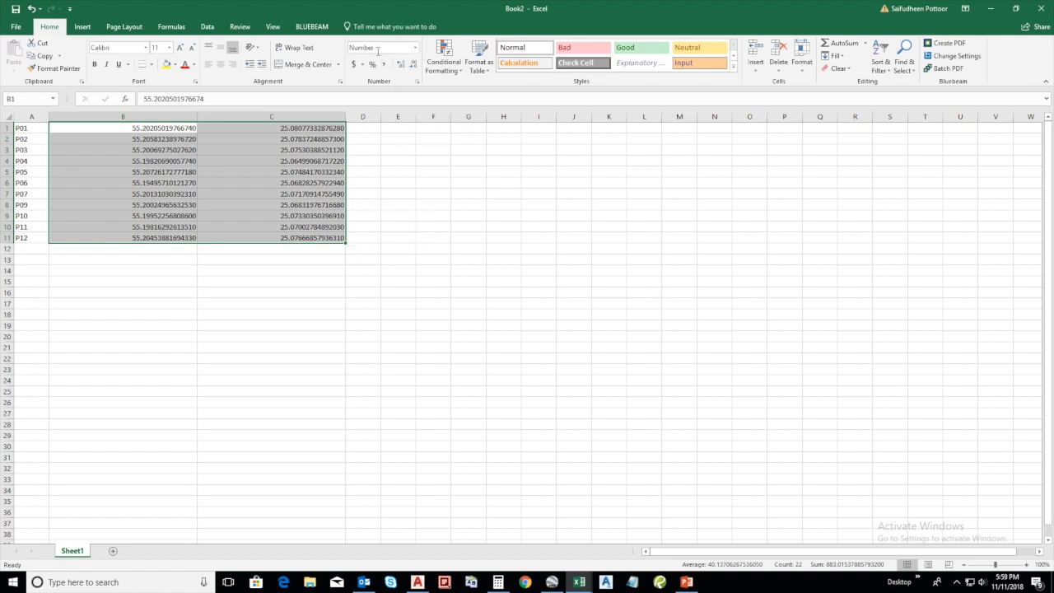
{"action": "left_click", "coordinate": [402, 66]}
{"action": "left_click", "coordinate": [397, 238]}
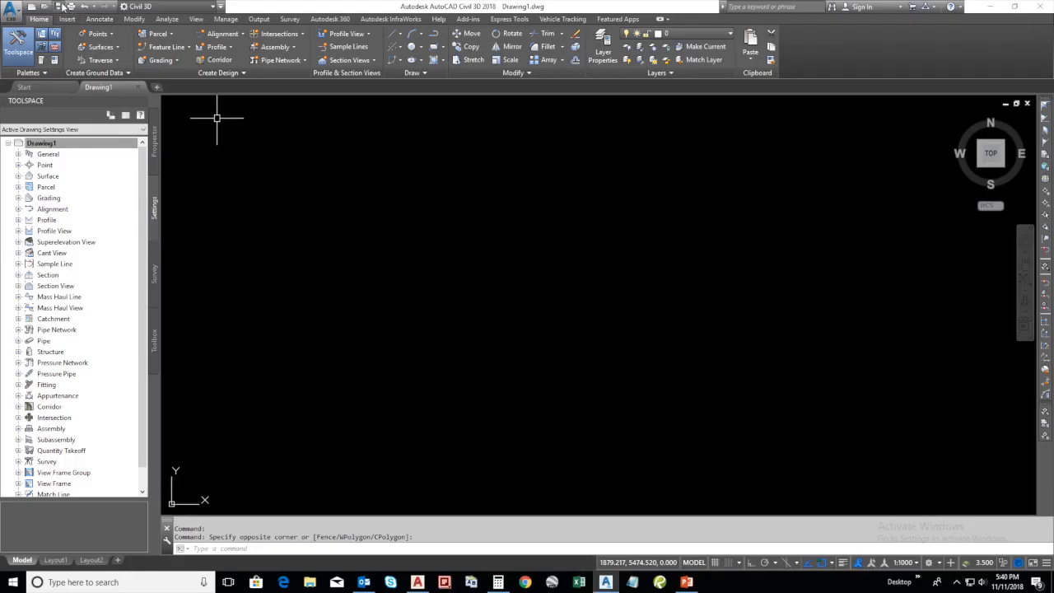
In AutoCAD Civil 3D 2018, save the new drawing as GE_Points in New folder
{"action": "left_click", "coordinate": [58, 7]}
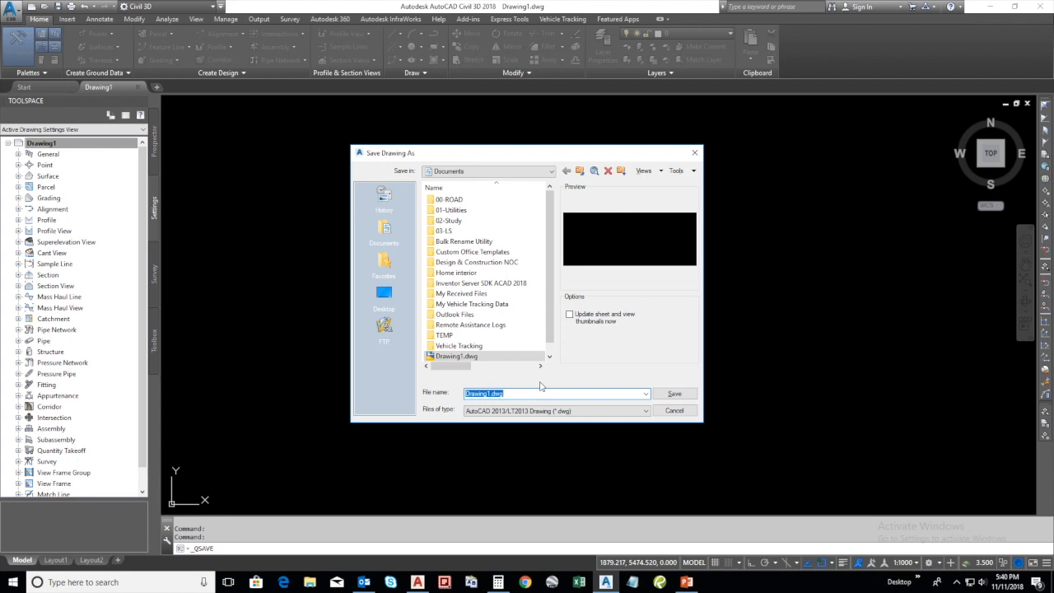
{"action": "type", "text": "GE_p"}
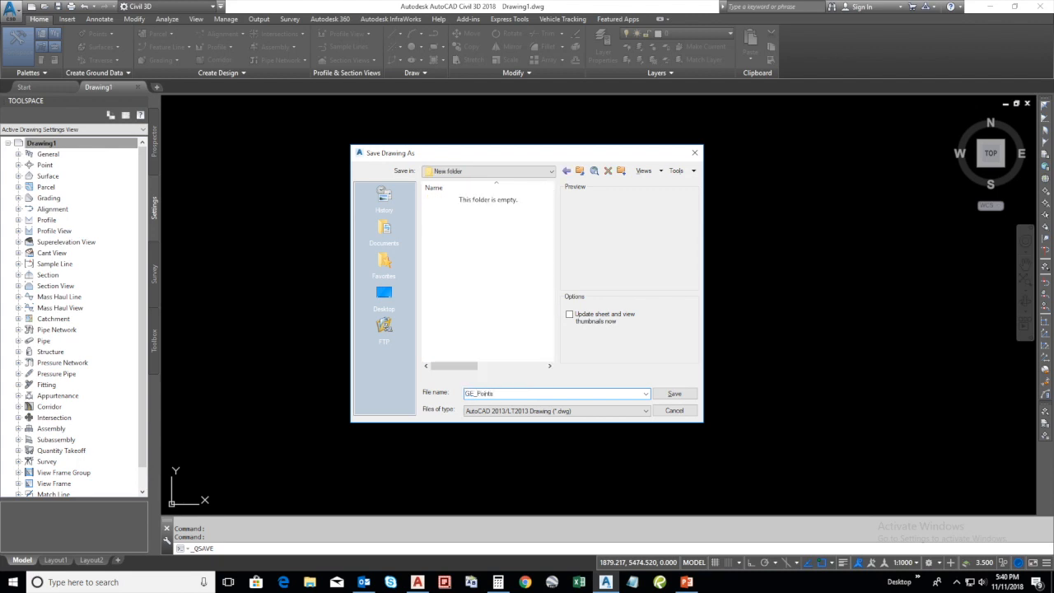
{"action": "left_click", "coordinate": [669, 395]}
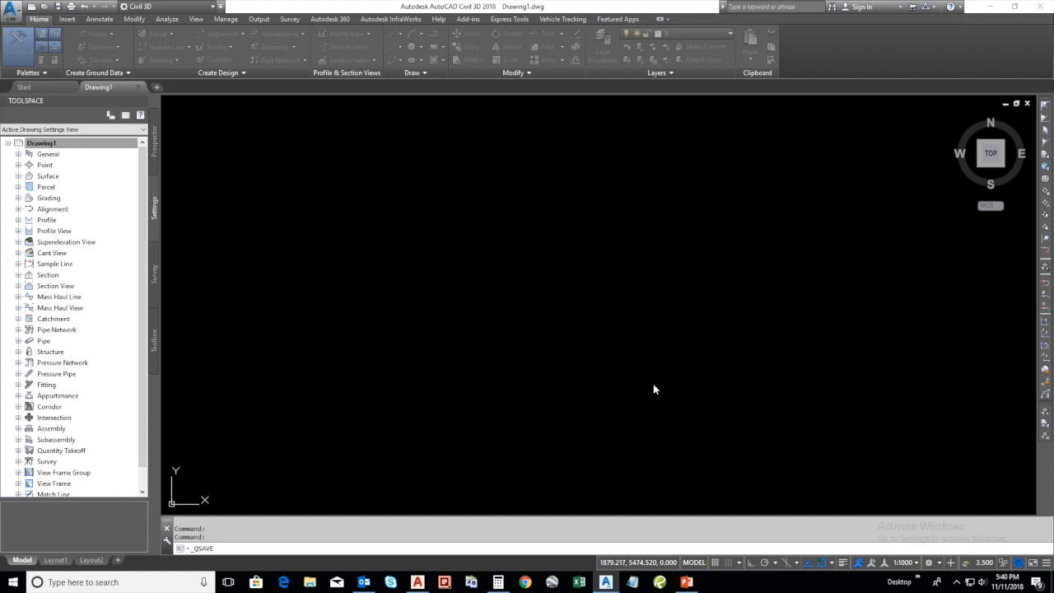
In the GE_Points drawing settings, set the zone category to UTM, WGS84 Datum and the coordinate system code to UTM84-40N
{"action": "right_click", "coordinate": [74, 147]}
{"action": "left_click", "coordinate": [103, 152]}
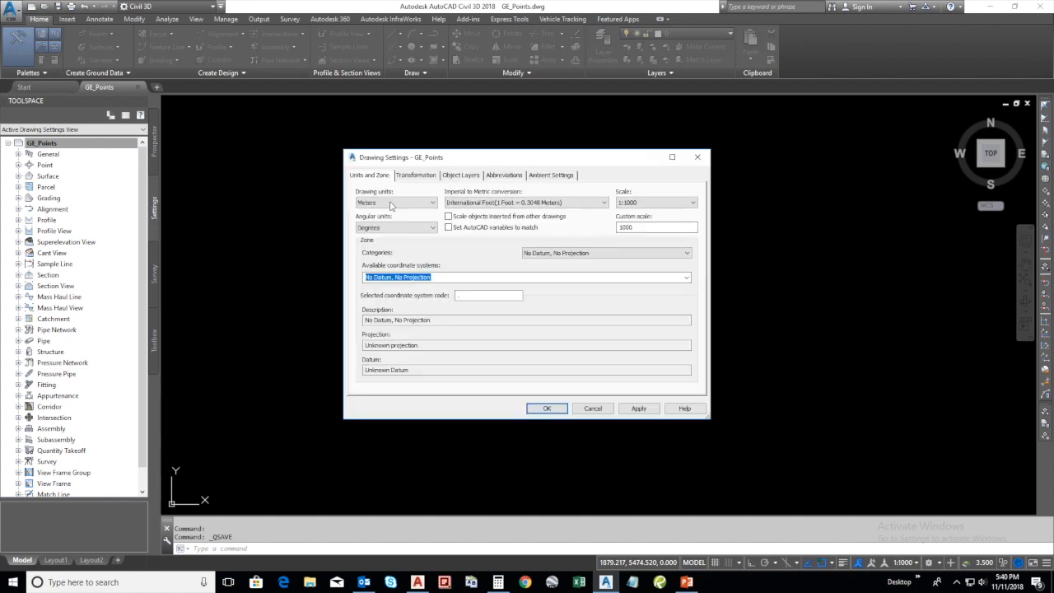
{"action": "left_click", "coordinate": [560, 255]}
{"action": "left_click_drag", "start_coordinate": [687, 290], "coordinate": [688, 460]}
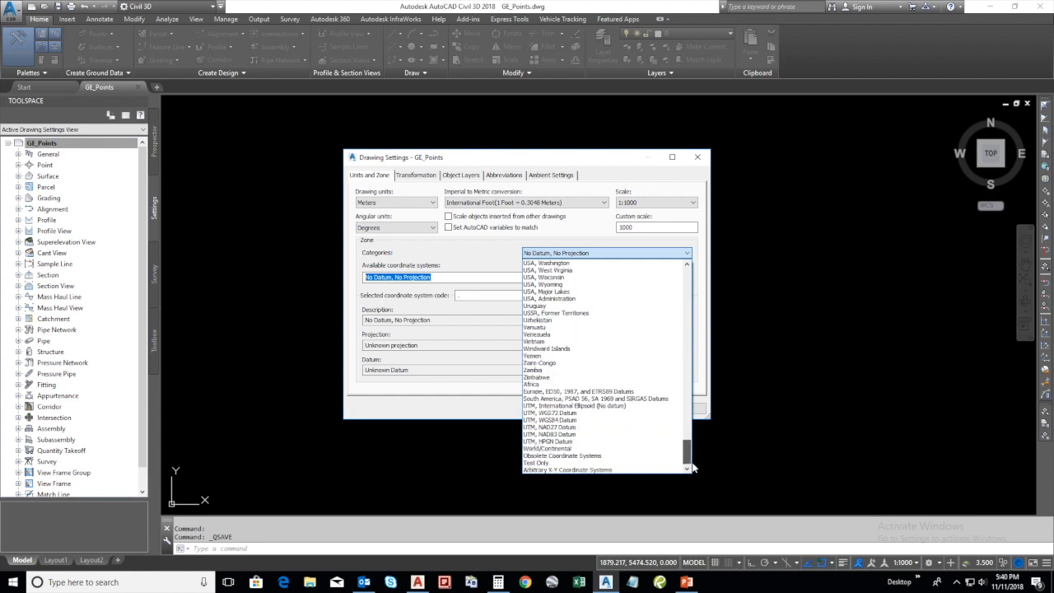
{"action": "left_click", "coordinate": [568, 421]}
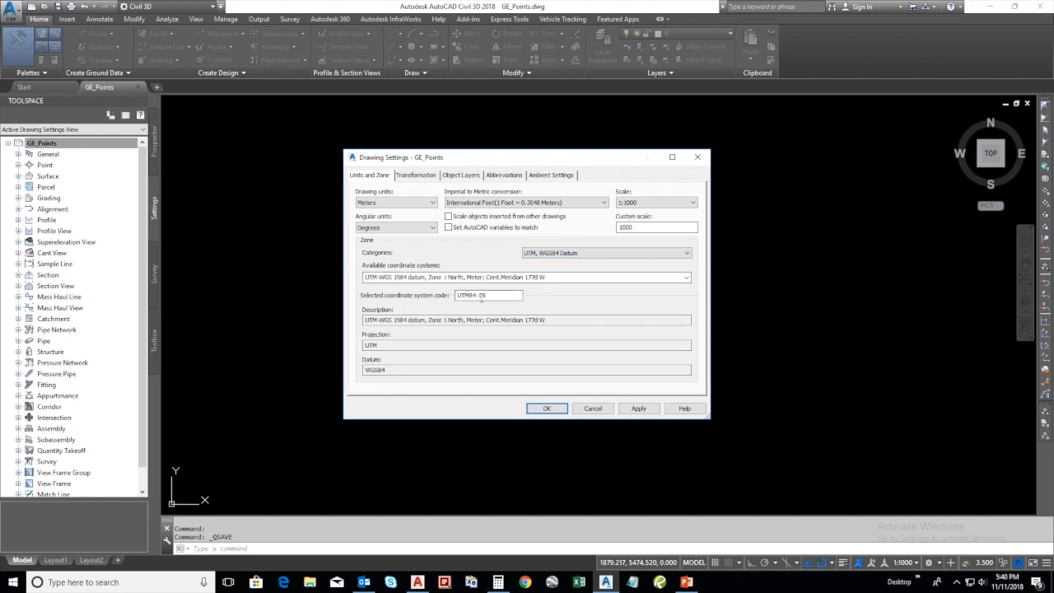
{"action": "type", "text": "40"}
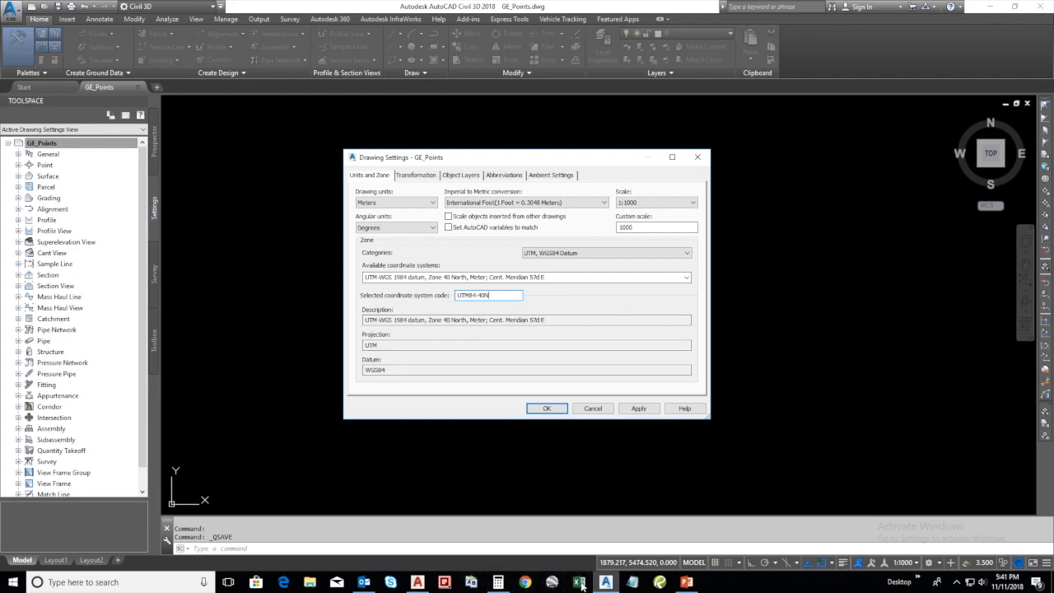
Switch to Google Earth Pro and fly to placemark P01 to check the UTM zone of its location
{"action": "left_click", "coordinate": [552, 583]}
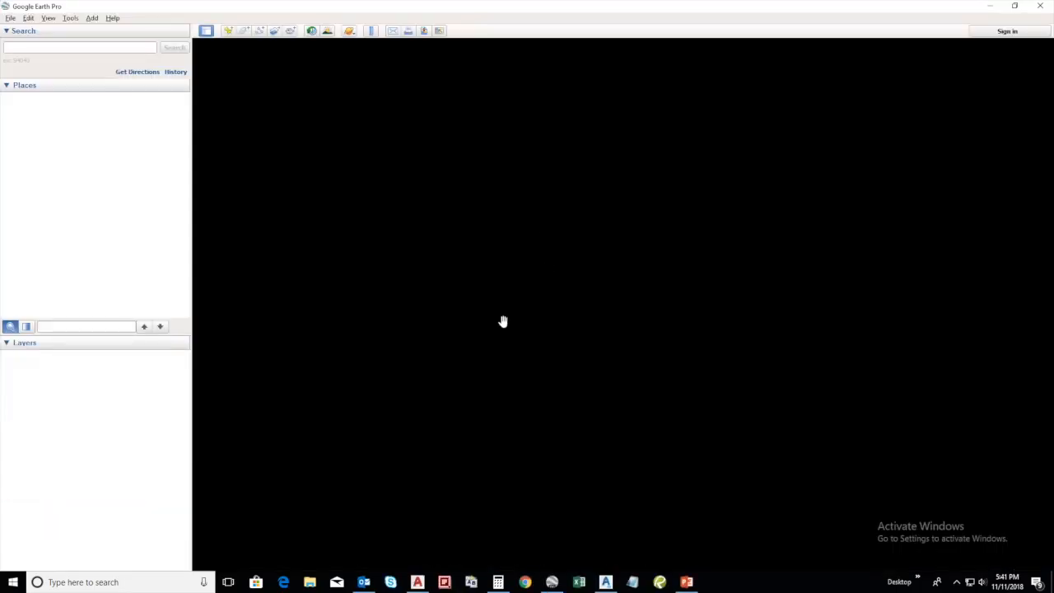
{"action": "left_click", "coordinate": [704, 409]}
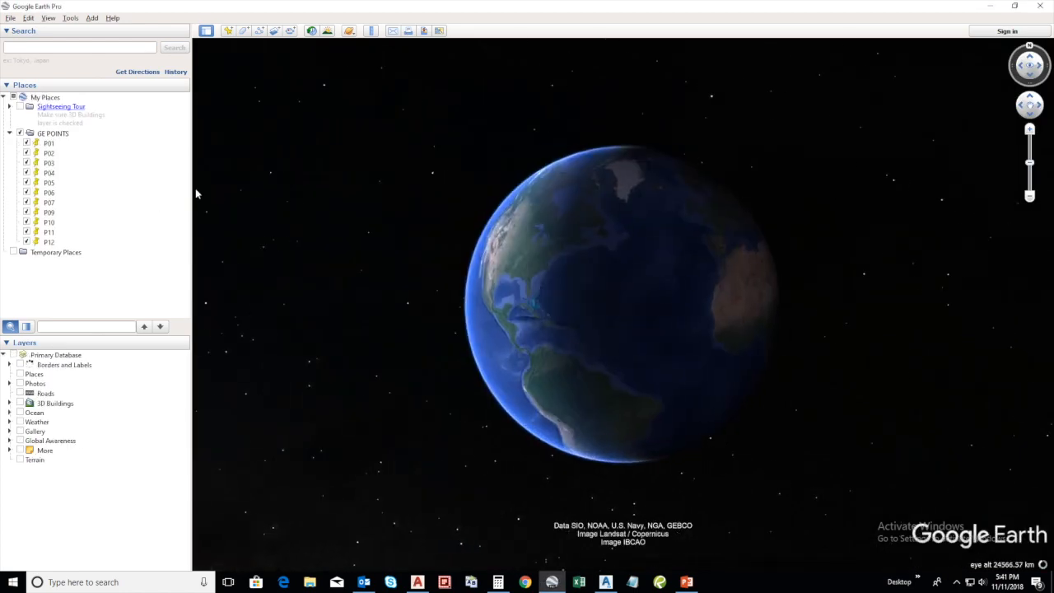
{"action": "left_click", "coordinate": [50, 144]}
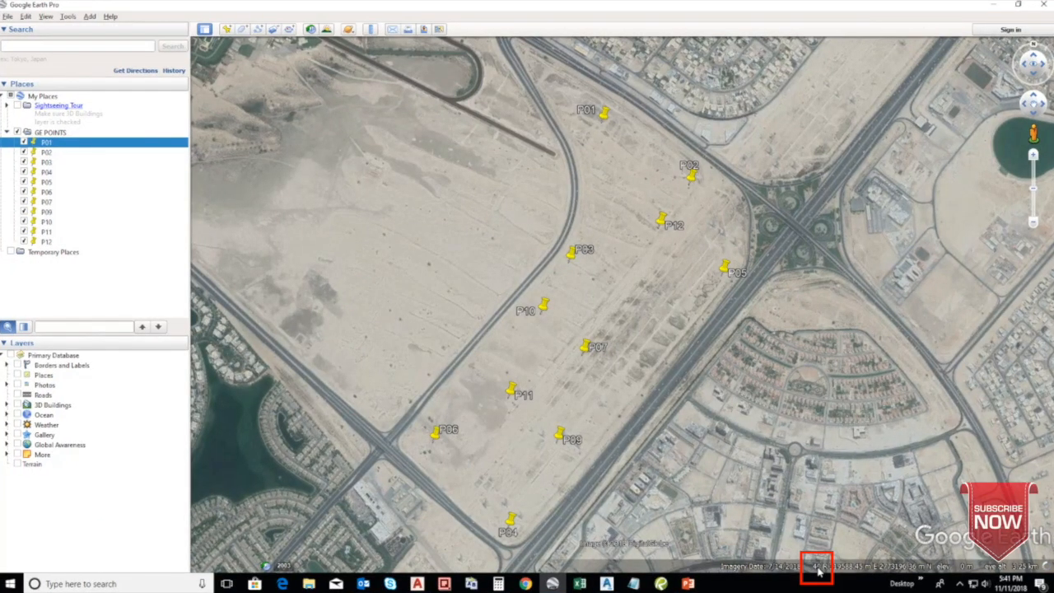
Examine how the UTM zone in the coordinate read-out changes along the coast southwest and west of the placemarks
{"action": "scroll", "coordinate": [671, 320], "scroll_direction": "down", "scroll_amount": 10}
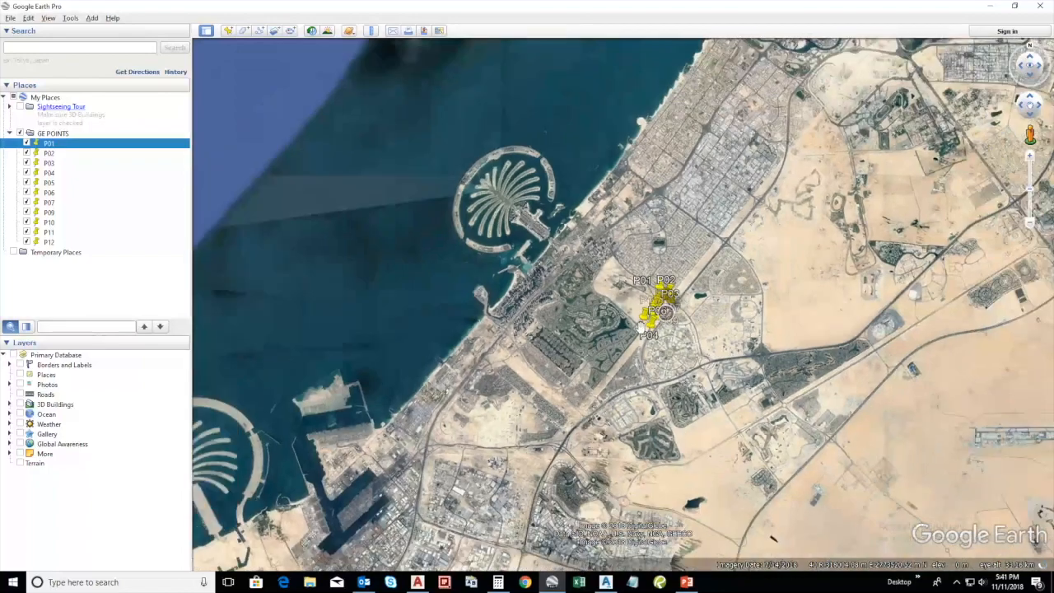
{"action": "left_click_drag", "start_coordinate": [685, 373], "coordinate": [950, 69]}
{"action": "left_click_drag", "start_coordinate": [553, 477], "coordinate": [961, 142]}
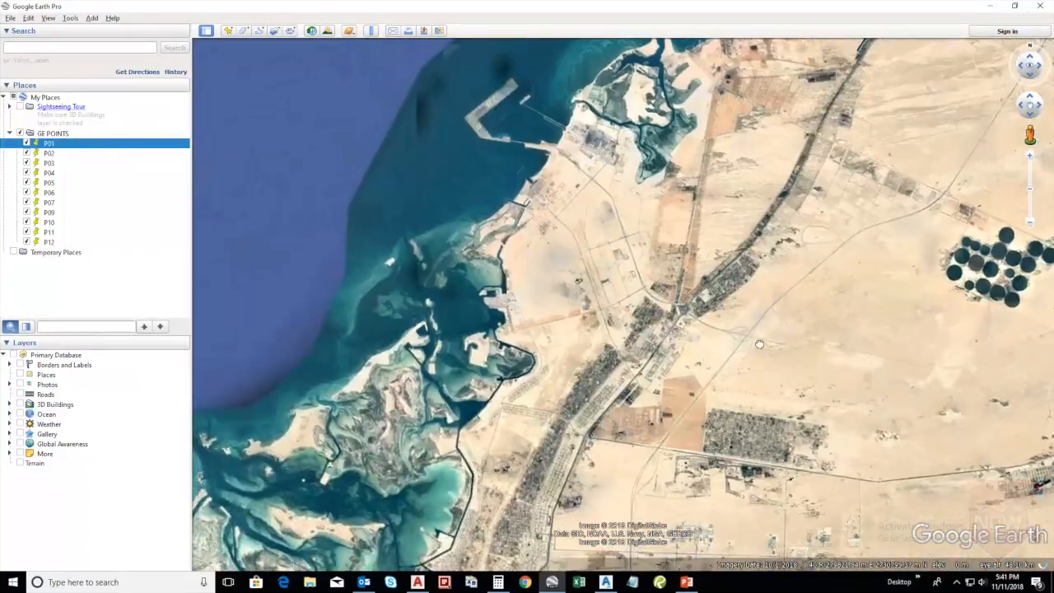
{"action": "left_click_drag", "start_coordinate": [760, 344], "coordinate": [1035, 235]}
{"action": "left_click_drag", "start_coordinate": [544, 535], "coordinate": [1001, 164]}
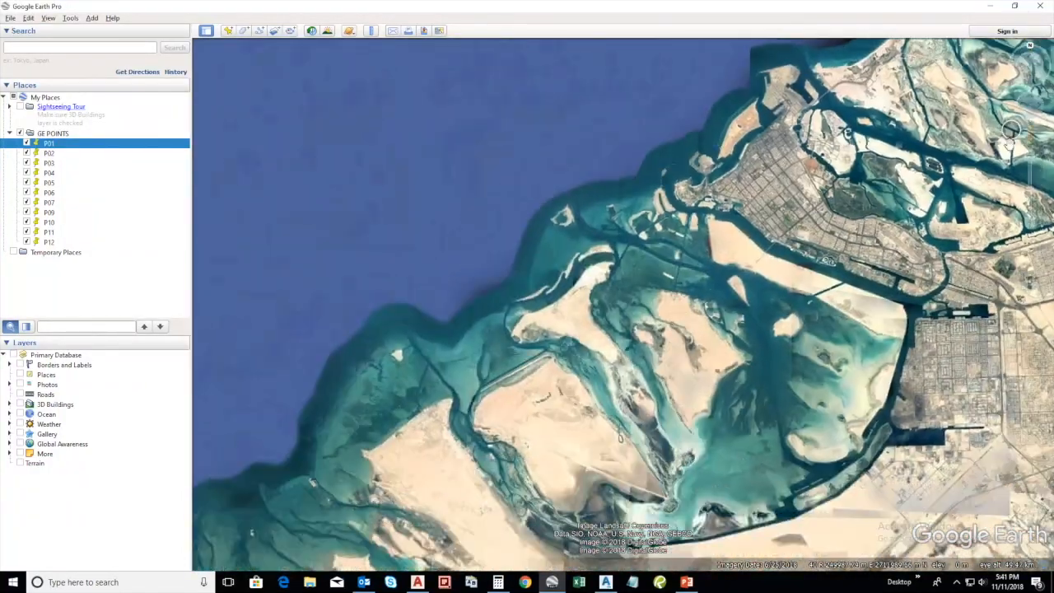
{"action": "scroll", "coordinate": [1001, 164], "scroll_direction": "down", "scroll_amount": 3}
{"action": "left_click_drag", "start_coordinate": [568, 360], "coordinate": [1052, 376]}
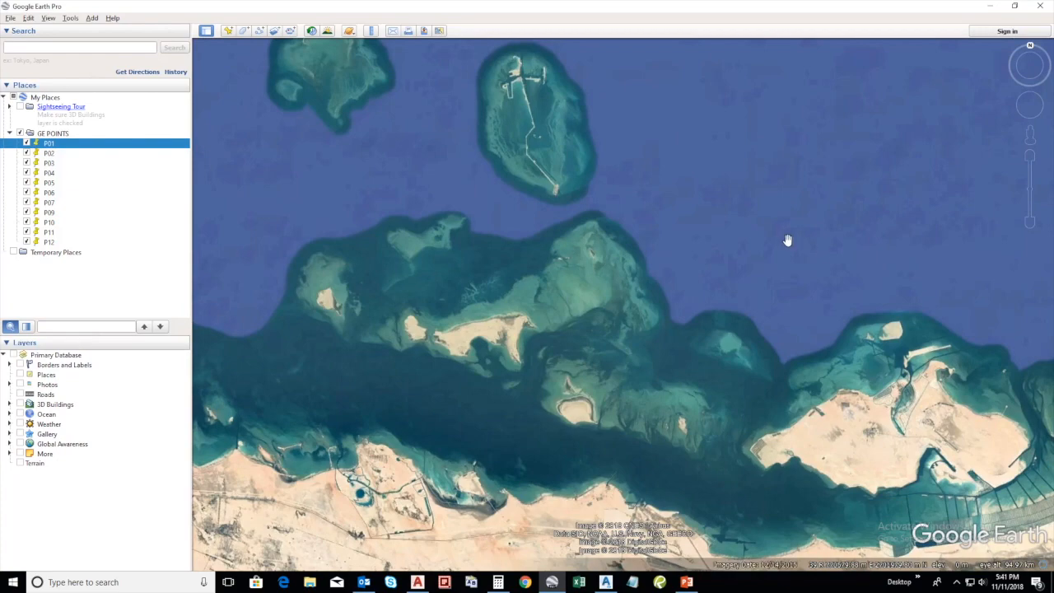
{"action": "scroll", "coordinate": [780, 242], "scroll_direction": "down", "scroll_amount": 3}
{"action": "scroll", "coordinate": [574, 277], "scroll_direction": "down", "scroll_amount": 3}
{"action": "scroll", "coordinate": [329, 271], "scroll_direction": "up", "scroll_amount": 3}
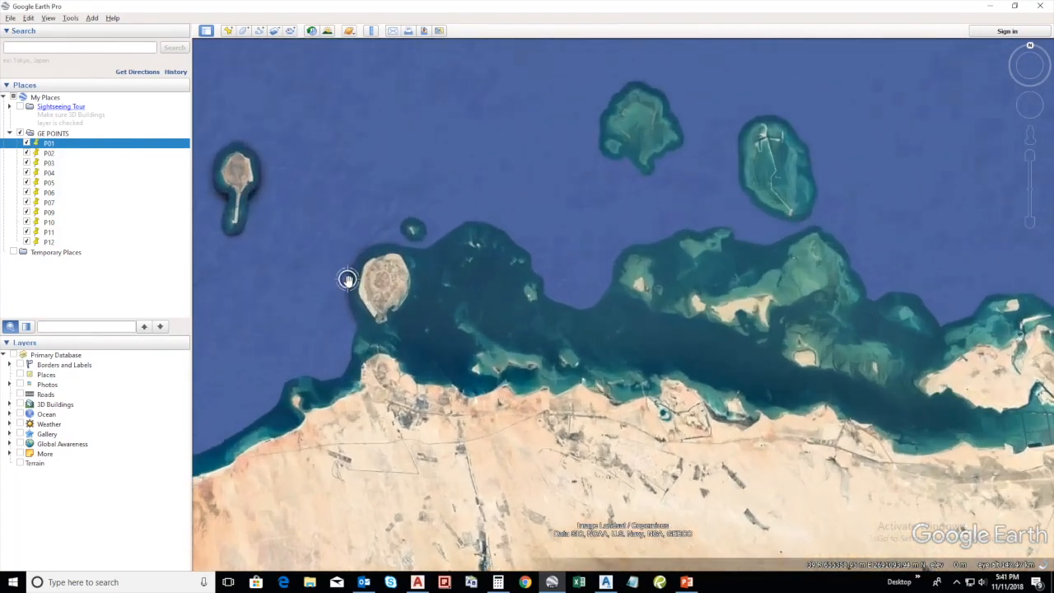
Compare the UTM zone in the coordinate read-out at the round island west of the placemarks with the zone at placemark P02
{"action": "scroll", "coordinate": [347, 279], "scroll_direction": "up", "scroll_amount": 5}
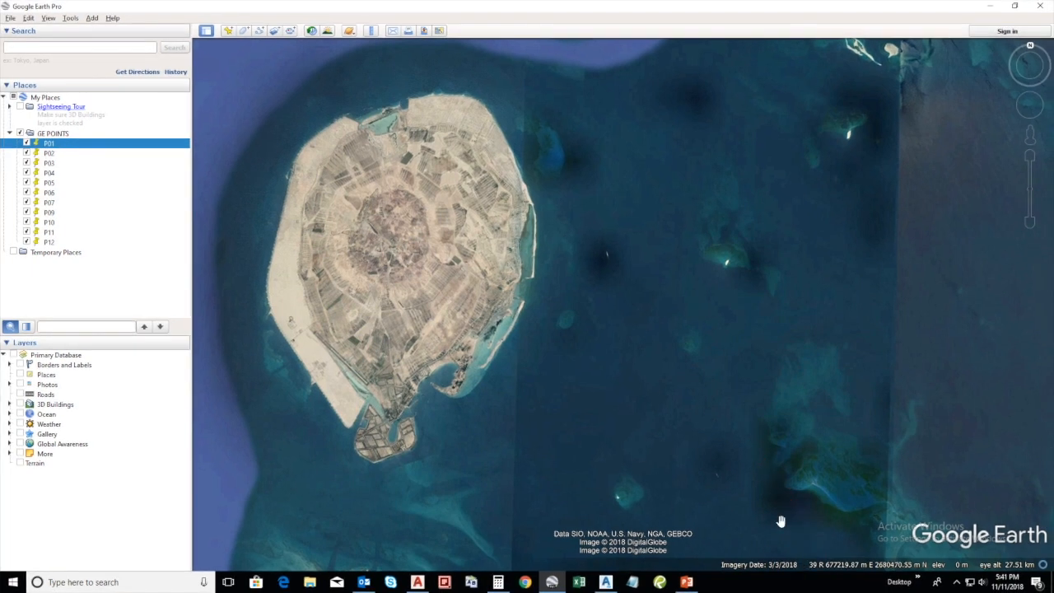
{"action": "double_click", "coordinate": [49, 154]}
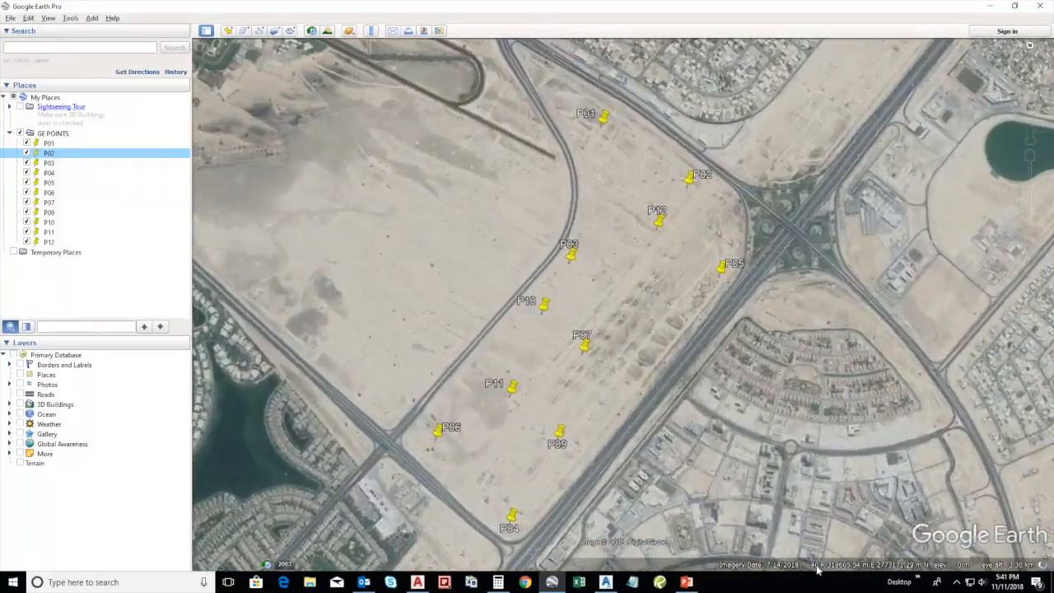
Switch back to AutoCAD Civil 3D and apply the GE_Points drawing settings with the UTM84-40N zone
{"action": "left_click", "coordinate": [994, 6]}
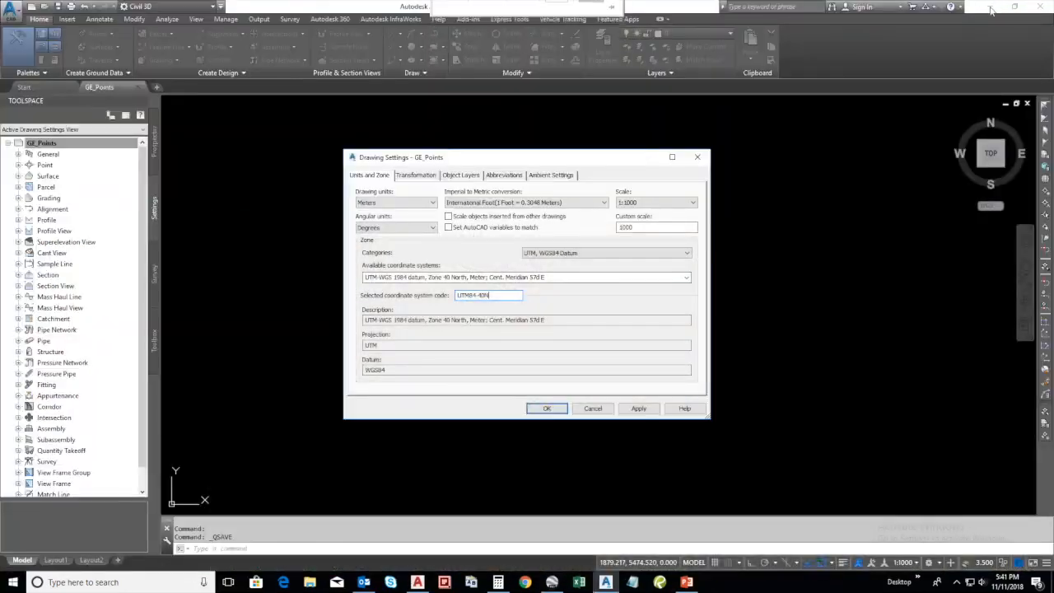
{"action": "left_click", "coordinate": [638, 409]}
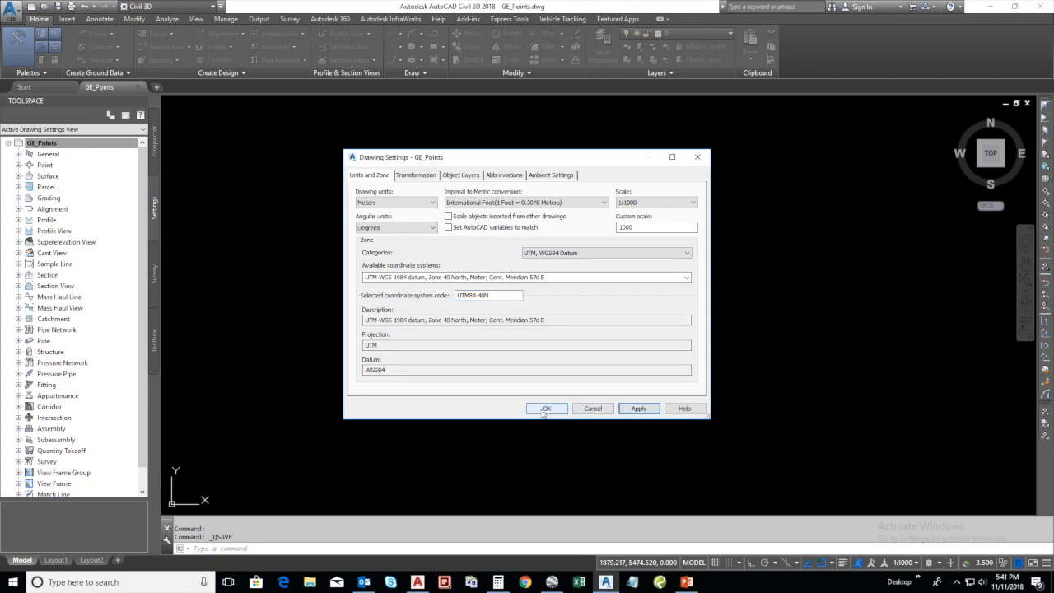
{"action": "left_click", "coordinate": [548, 408]}
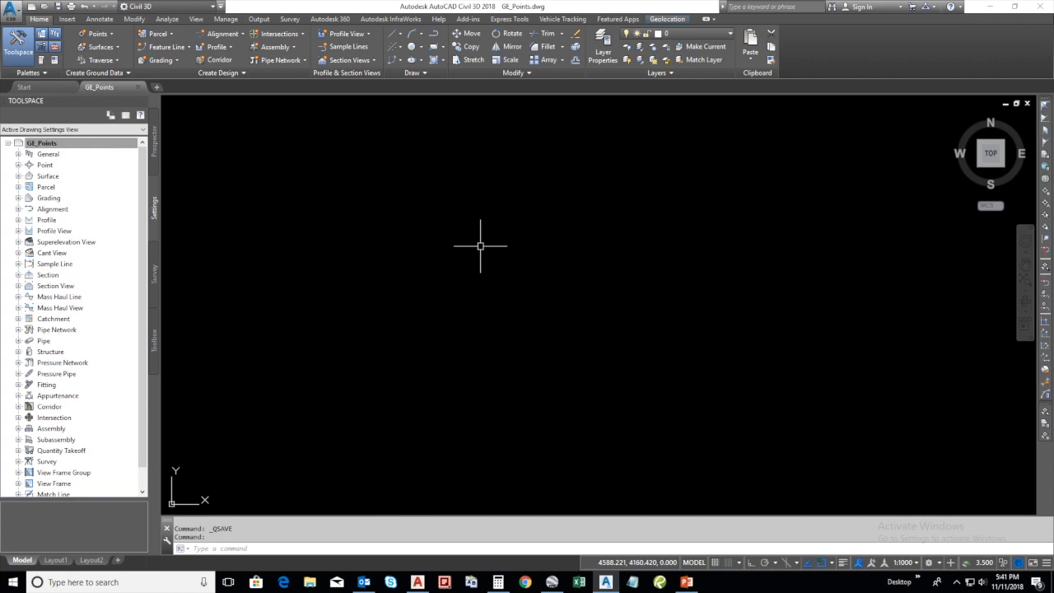
Start importing points from a file and make a copy of the ENZ (comma delimited) point file format
{"action": "left_click", "coordinate": [66, 19]}
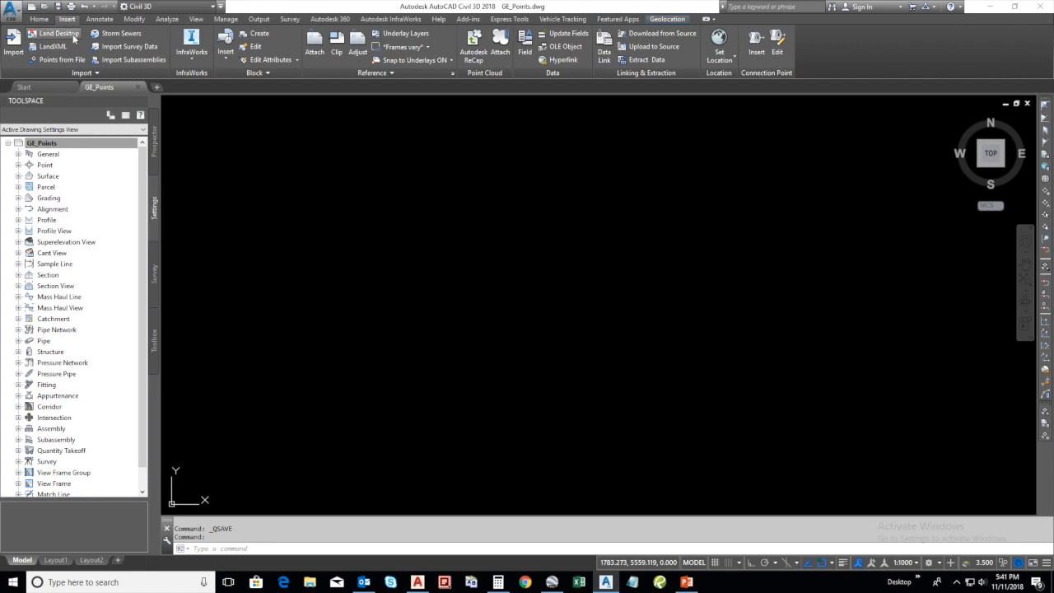
{"action": "left_click", "coordinate": [71, 60]}
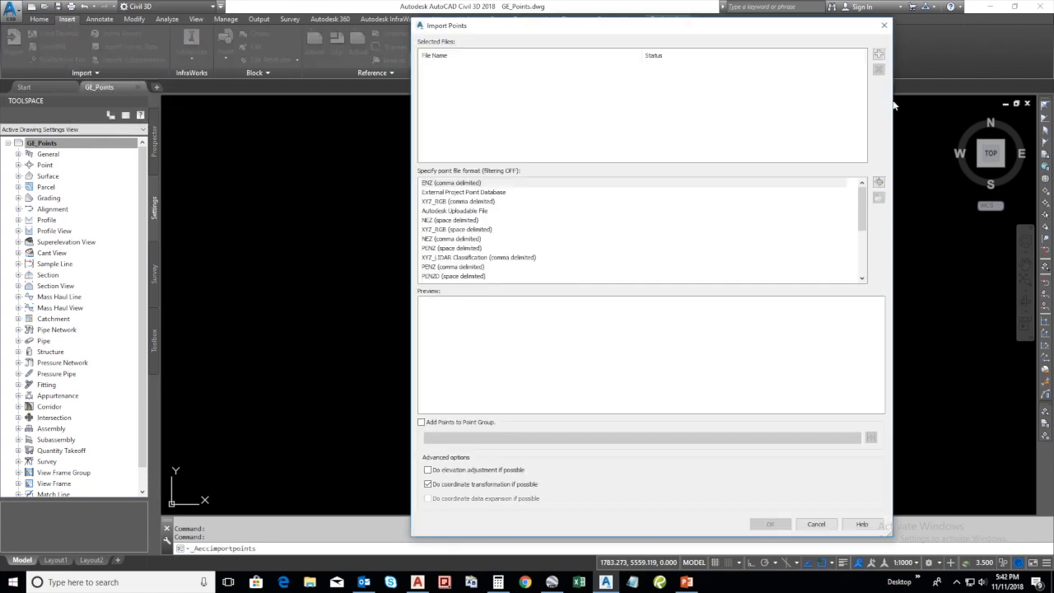
{"action": "left_click", "coordinate": [879, 182]}
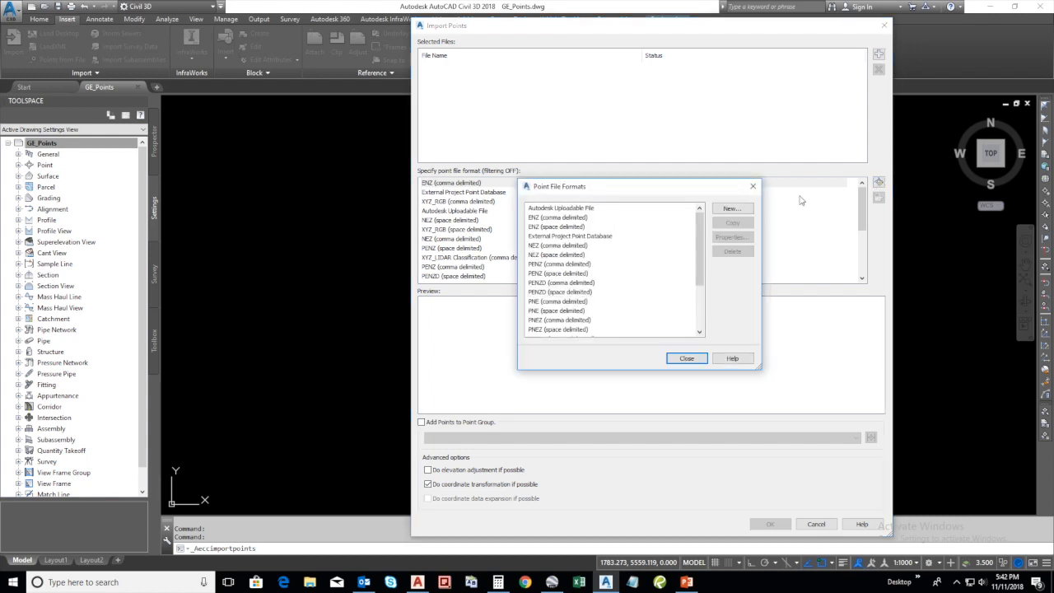
{"action": "left_click", "coordinate": [561, 217]}
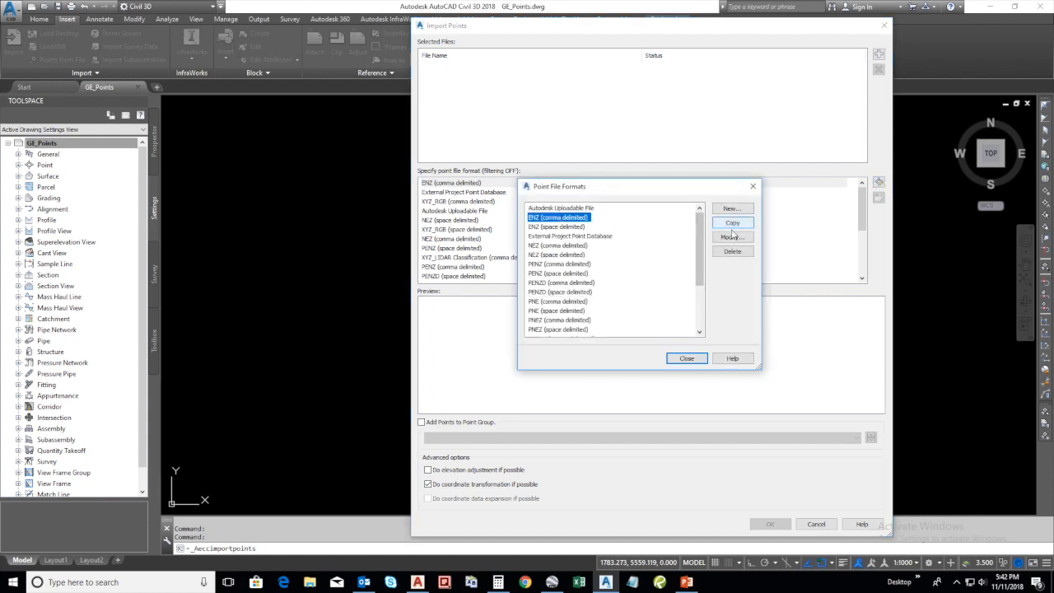
{"action": "left_click", "coordinate": [732, 222]}
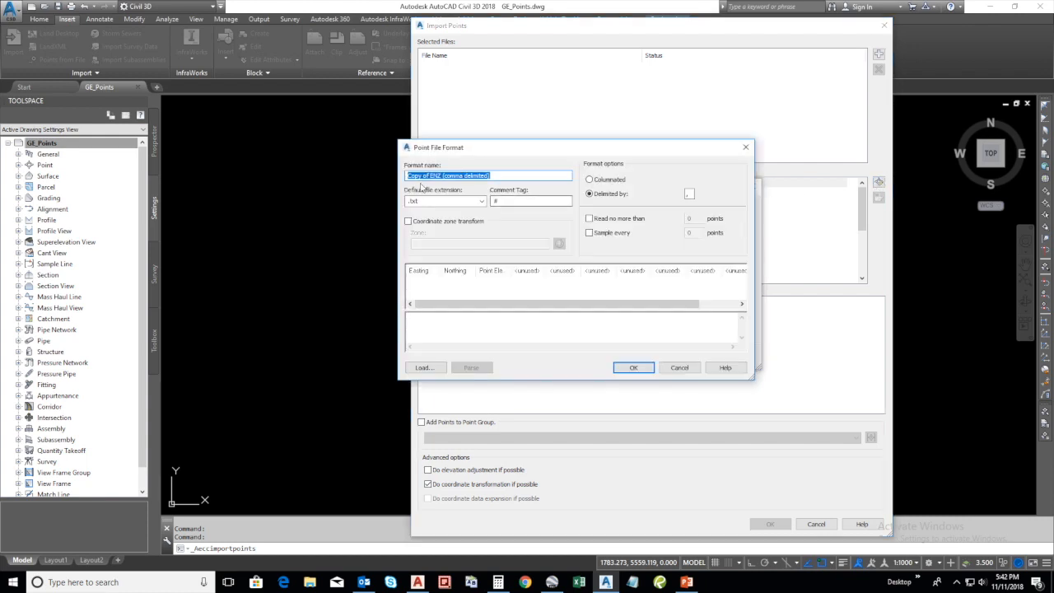
Name the copied point file format GE_DLL84 (comma delimited) and set its default file extension to .csv
{"action": "left_click_drag", "start_coordinate": [442, 175], "coordinate": [384, 182]}
{"action": "type", "text": "GE_DLL84"}
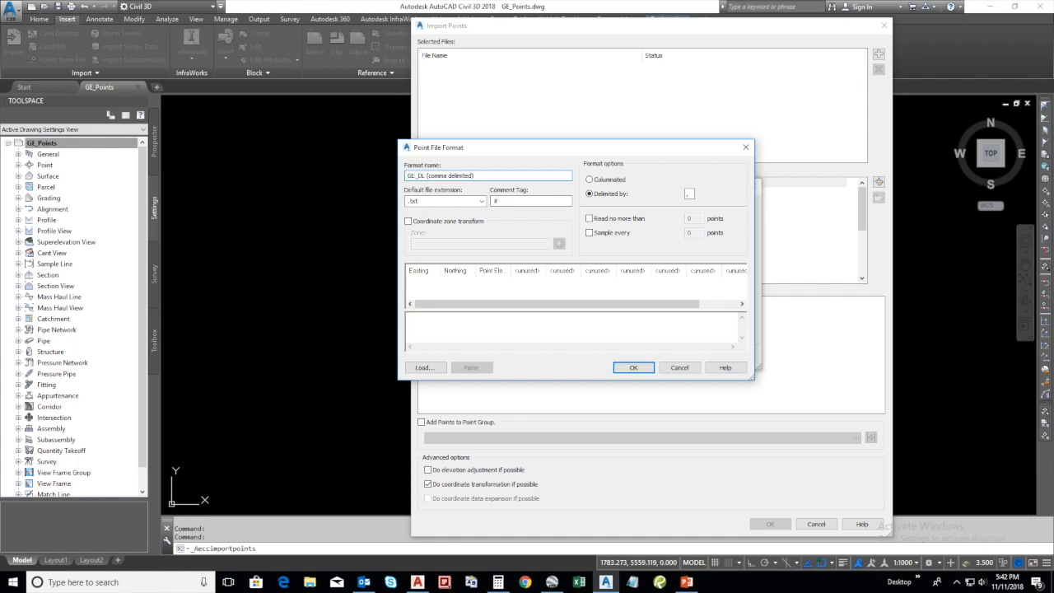
{"action": "left_click", "coordinate": [482, 202]}
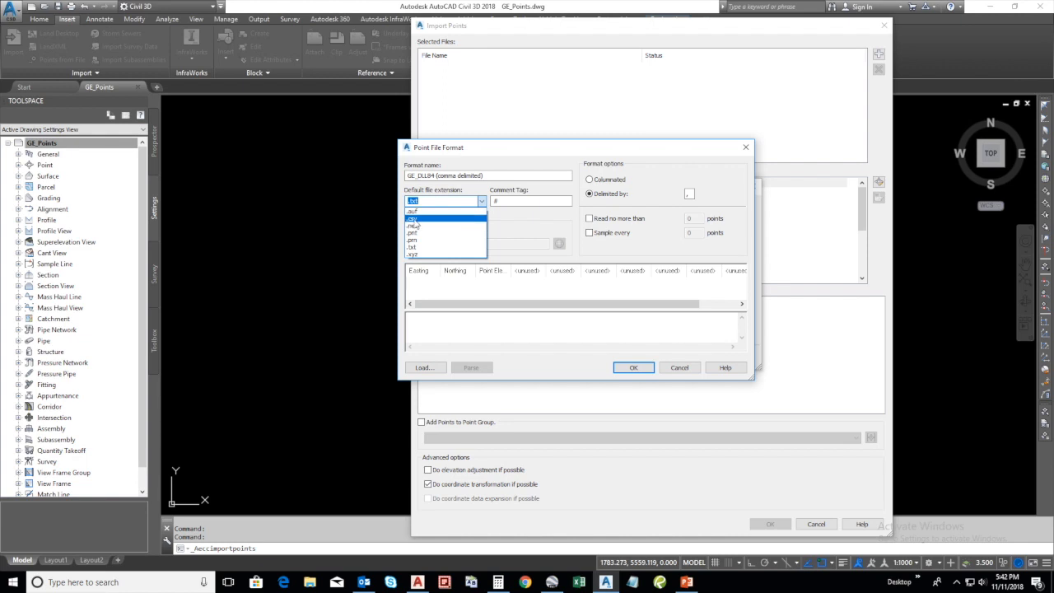
{"action": "left_click", "coordinate": [415, 219]}
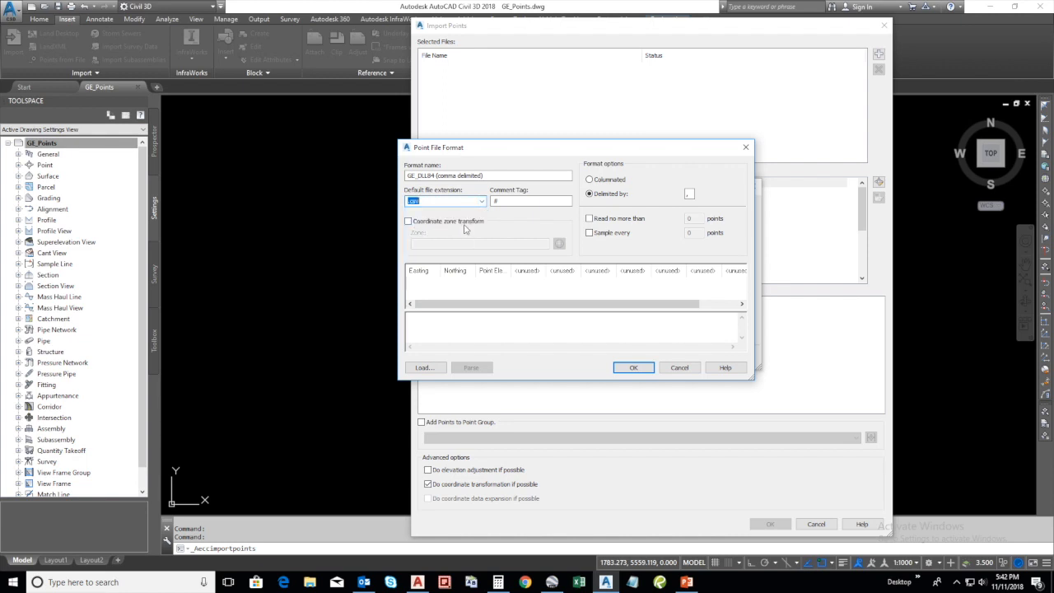
Assign Raw Description to the first column of the GE_DLL84 format in place of Easting
{"action": "left_click", "coordinate": [419, 272]}
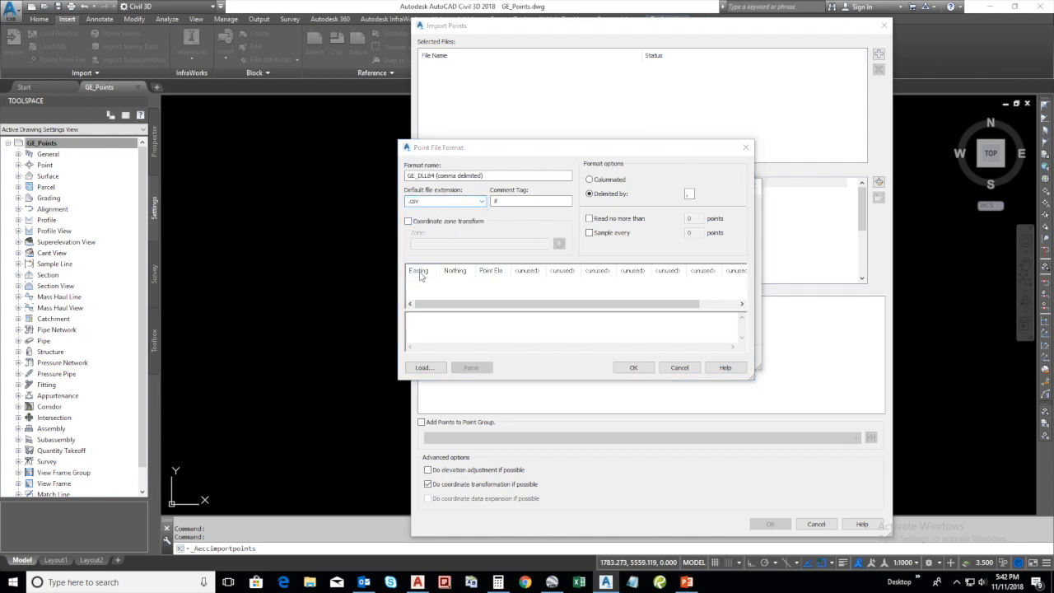
{"action": "left_click", "coordinate": [707, 225]}
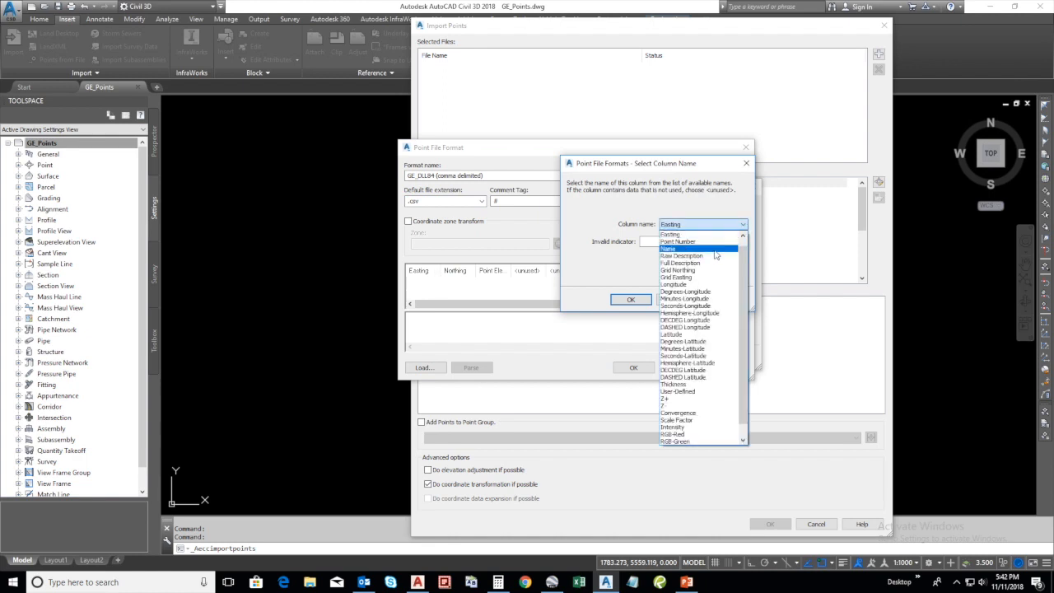
{"action": "left_click", "coordinate": [701, 259]}
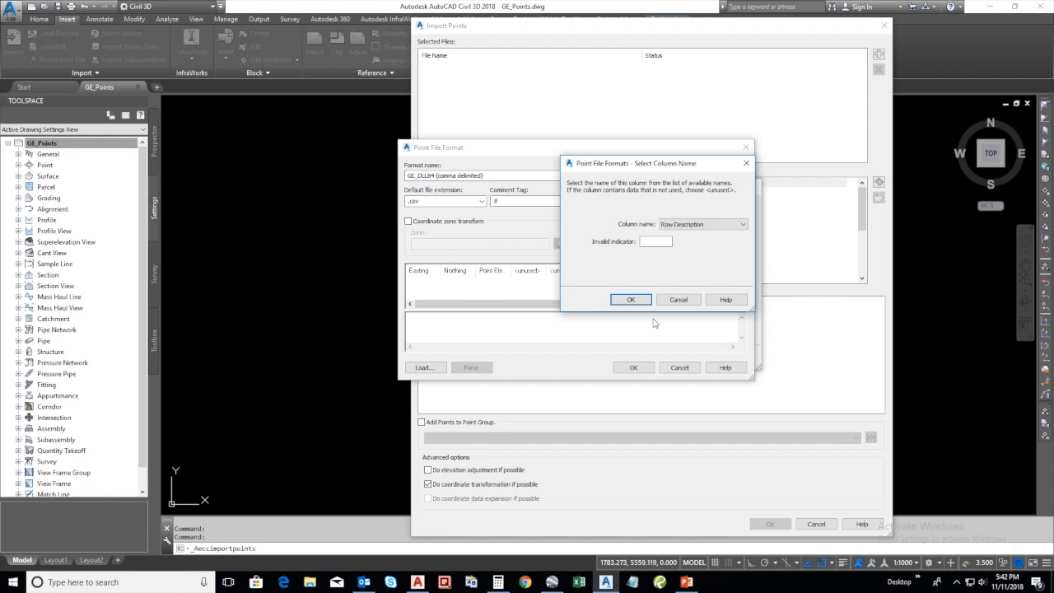
{"action": "left_click", "coordinate": [631, 300]}
Assign Longitude to the second column of the format in place of Northing, with a precision of 9
{"action": "left_click", "coordinate": [455, 272]}
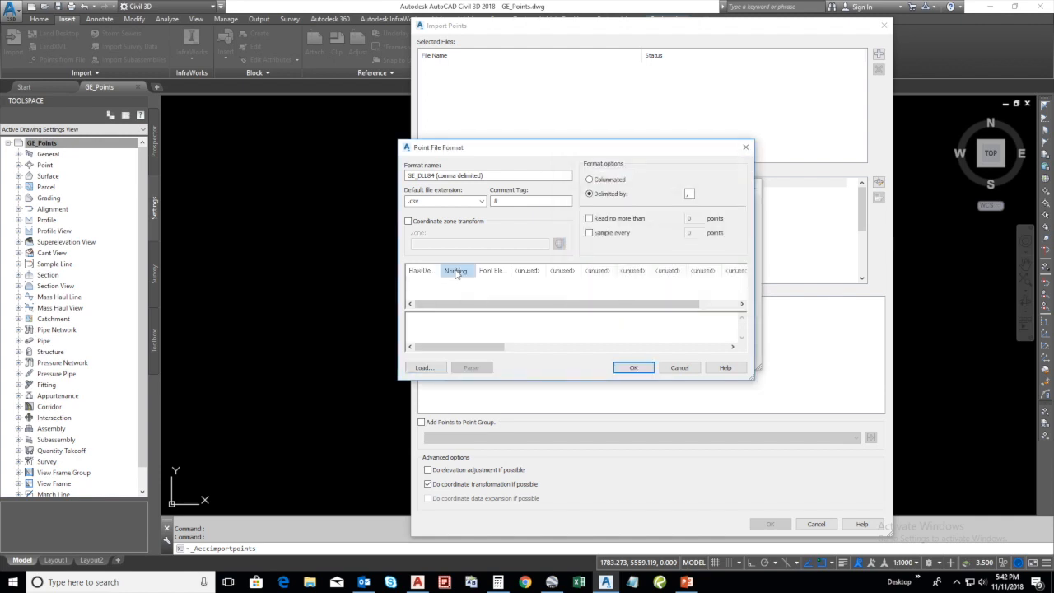
{"action": "left_click", "coordinate": [738, 242]}
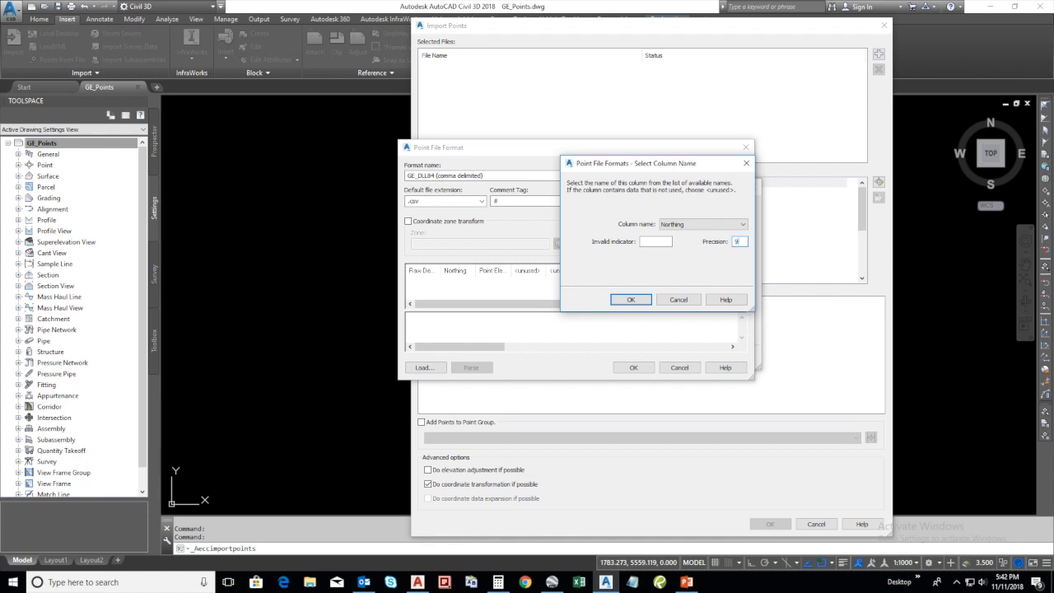
{"action": "left_click", "coordinate": [717, 224]}
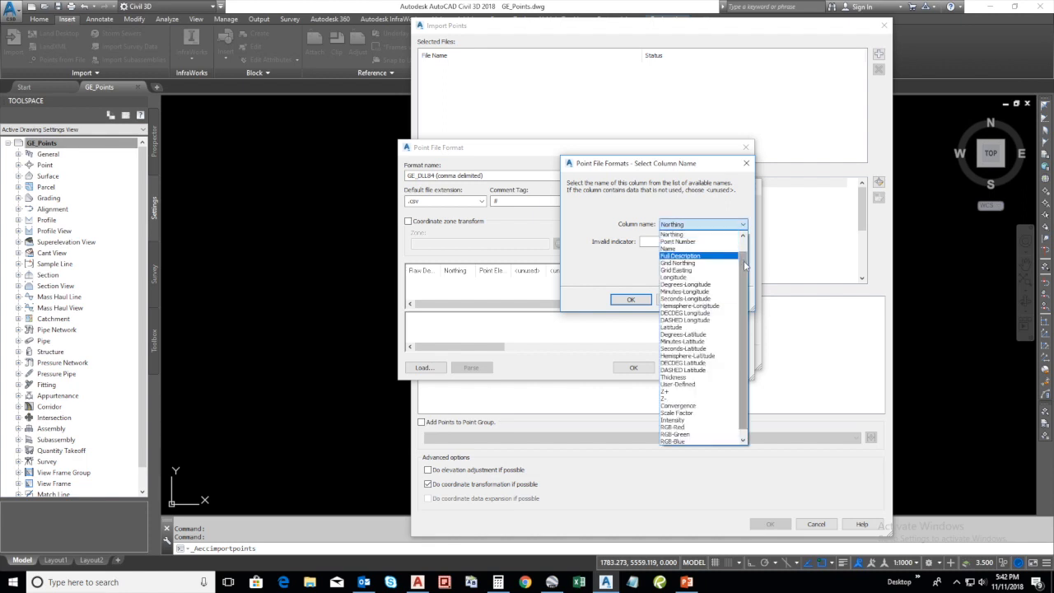
{"action": "left_click", "coordinate": [696, 278]}
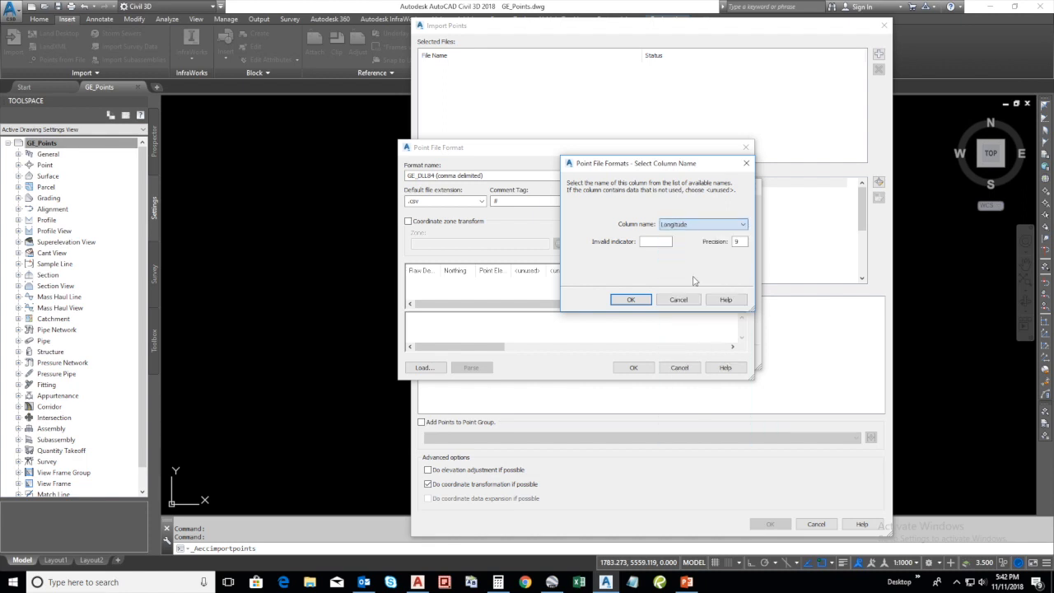
{"action": "left_click", "coordinate": [631, 299]}
Assign Latitude to the third column in place of Point Elevation, clear its invalid indicator, and save the format
{"action": "left_click", "coordinate": [494, 270]}
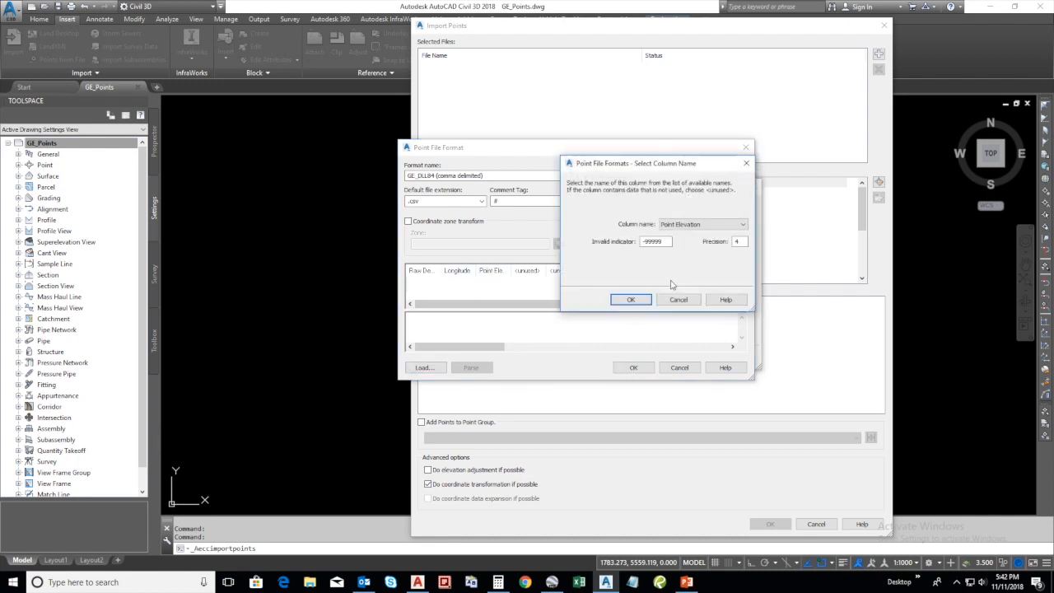
{"action": "left_click", "coordinate": [706, 224]}
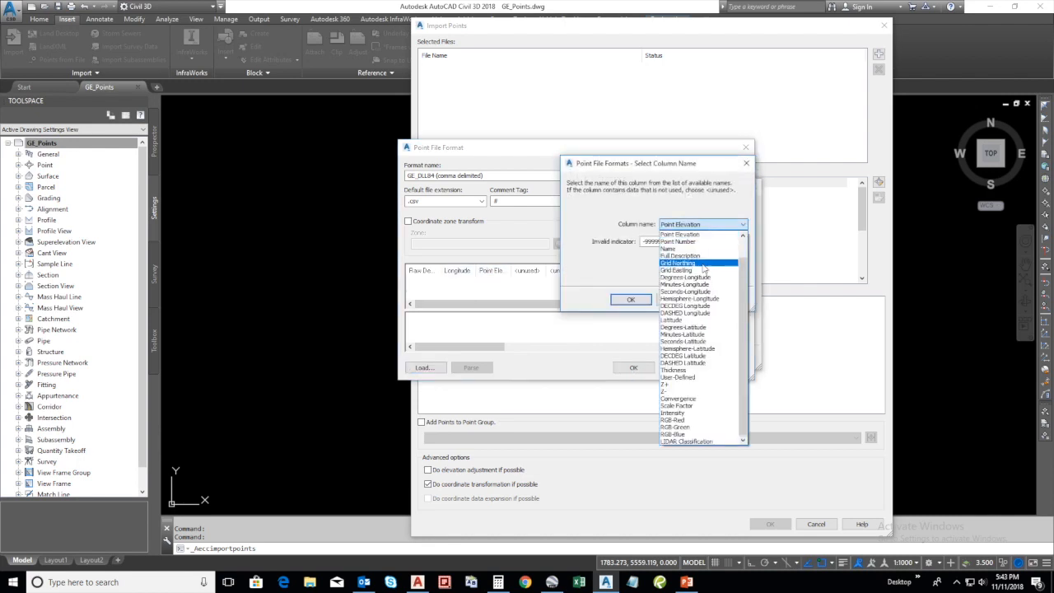
{"action": "left_click", "coordinate": [700, 320]}
{"action": "left_click_drag", "start_coordinate": [670, 241], "coordinate": [624, 240]}
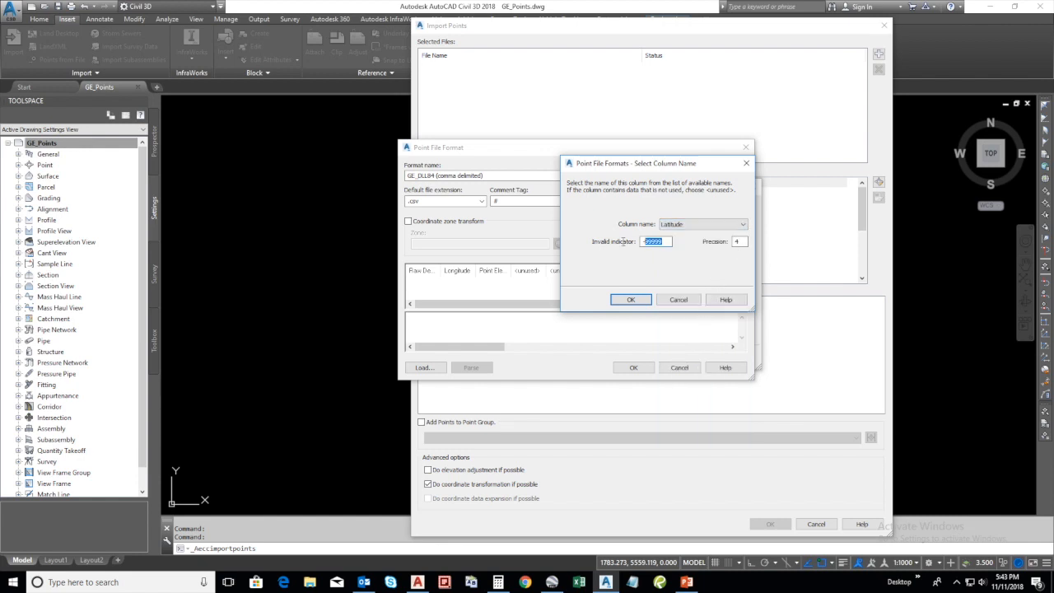
{"action": "key", "text": "BackSpace"}
{"action": "left_click", "coordinate": [631, 299]}
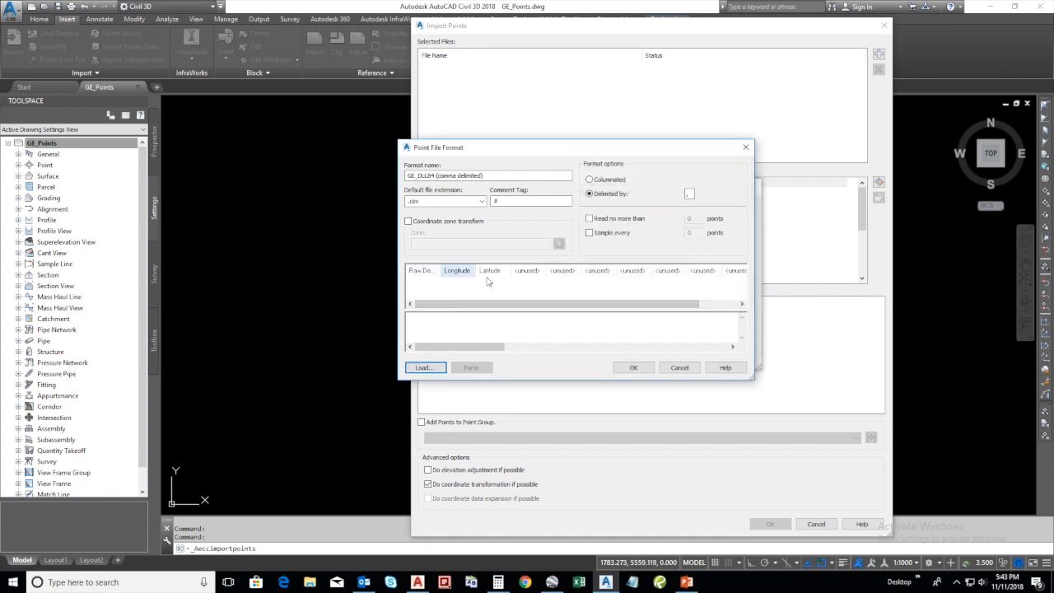
{"action": "left_click", "coordinate": [629, 374]}
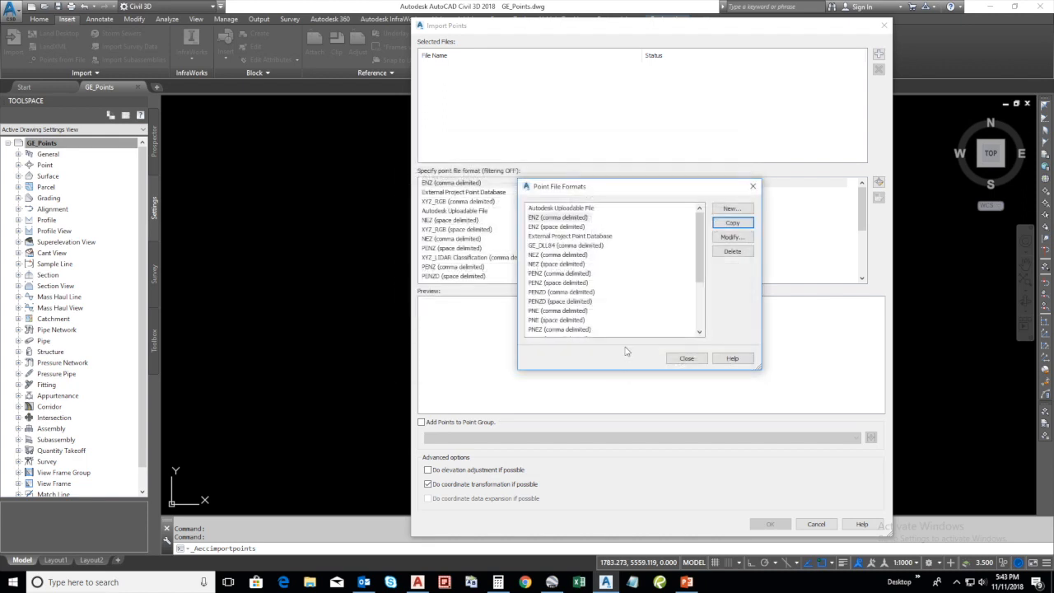
Close the list of point file formats and choose GE_DLL84 (comma delimited) as the format for the point import
{"action": "left_click", "coordinate": [682, 358]}
{"action": "left_click", "coordinate": [470, 240]}
{"action": "scroll", "coordinate": [470, 247], "scroll_direction": "down", "scroll_amount": 5}
{"action": "left_click", "coordinate": [451, 258]}
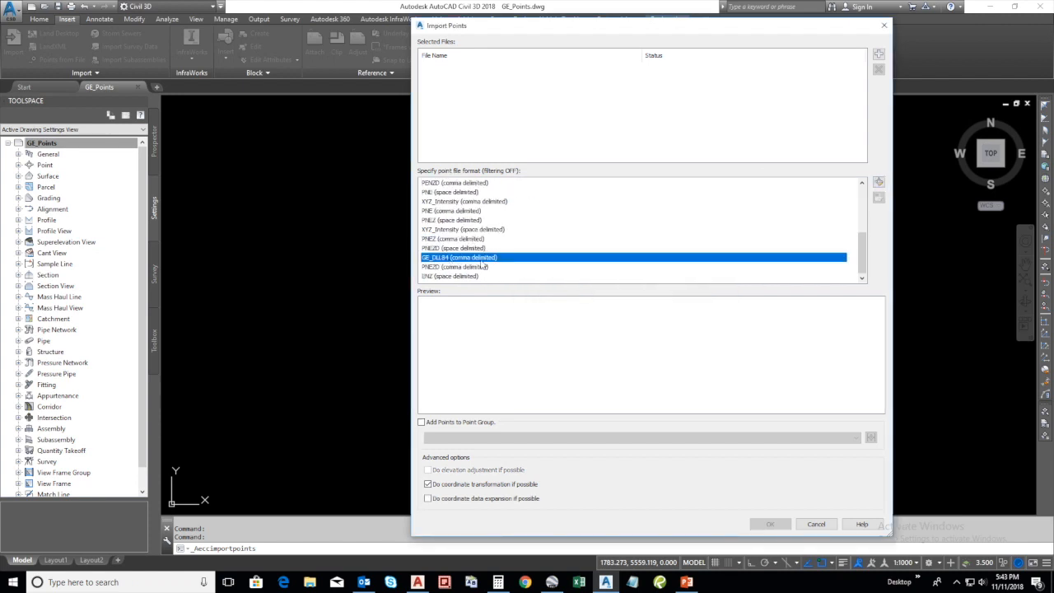
Add GE_LL84.csv from New folder inside GE to C3D as the source file for the point import
{"action": "left_click", "coordinate": [879, 54]}
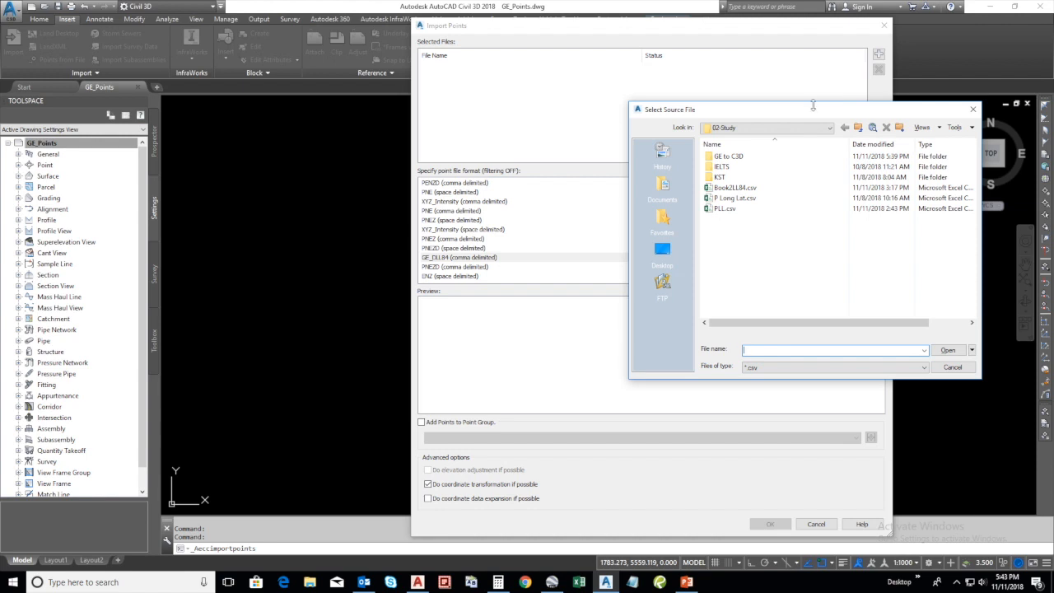
{"action": "double_click", "coordinate": [730, 156]}
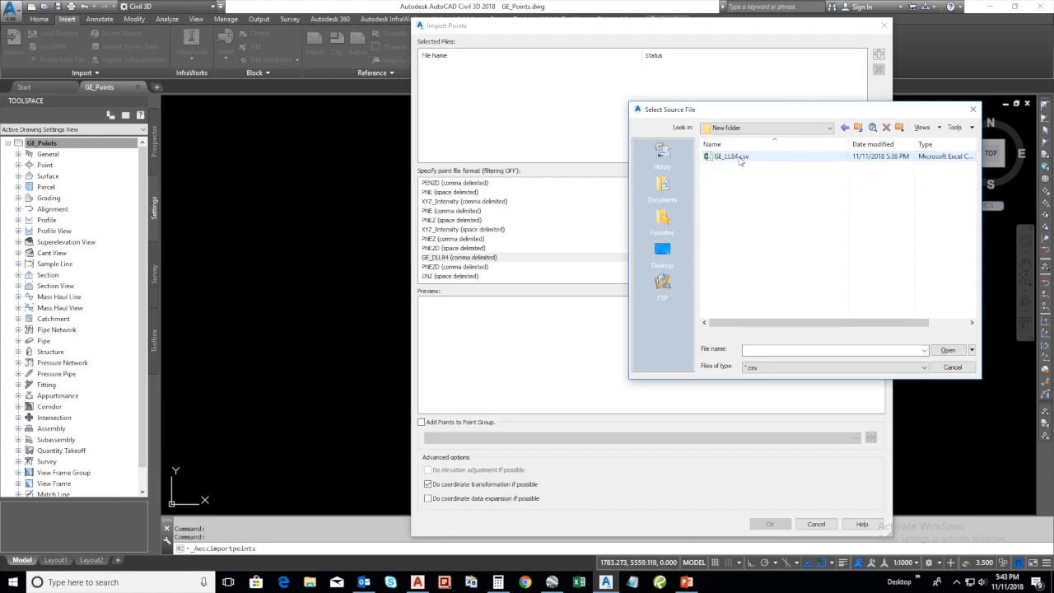
{"action": "left_click", "coordinate": [740, 158]}
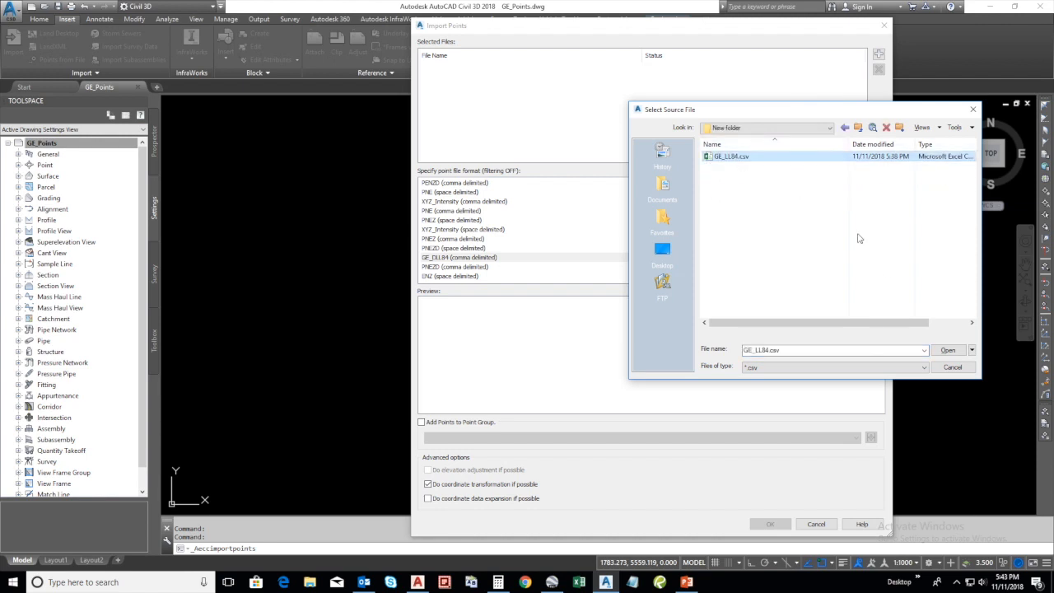
{"action": "left_click", "coordinate": [947, 350]}
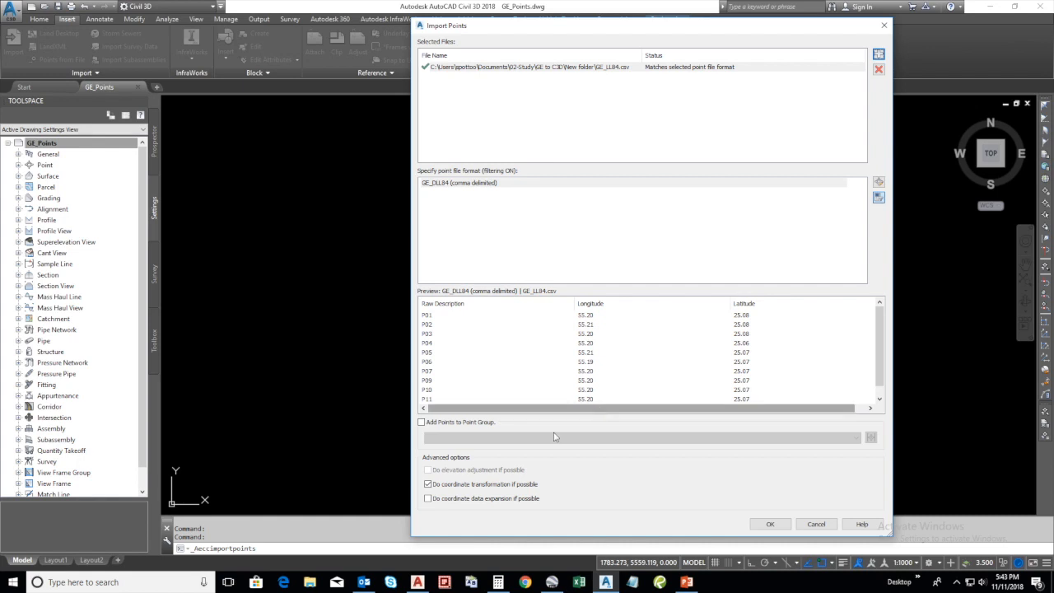
Add the points to a new point group named GE_POINTS and run the import
{"action": "left_click", "coordinate": [456, 423]}
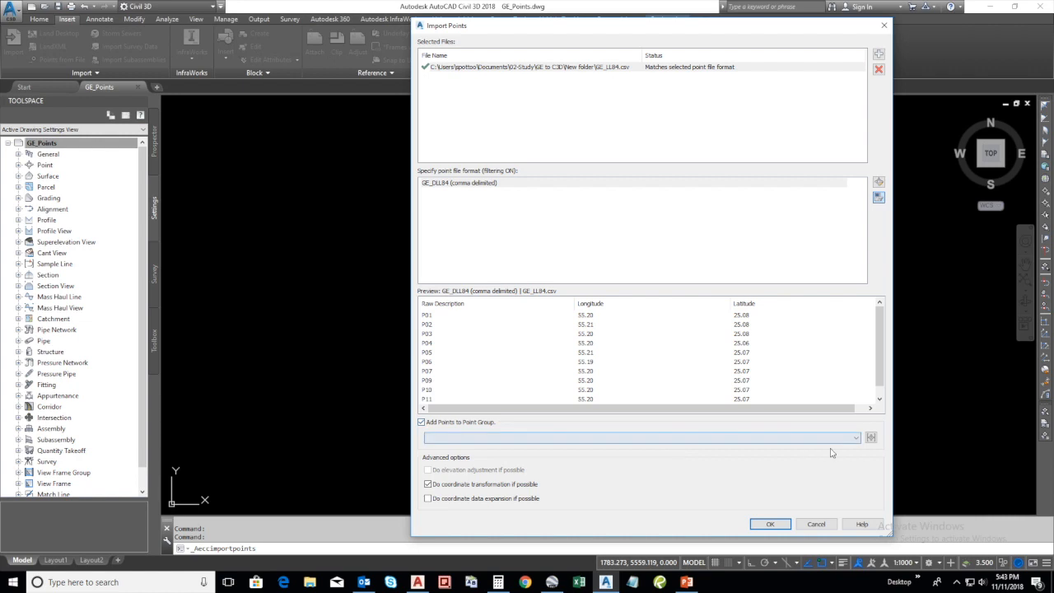
{"action": "left_click", "coordinate": [871, 437]}
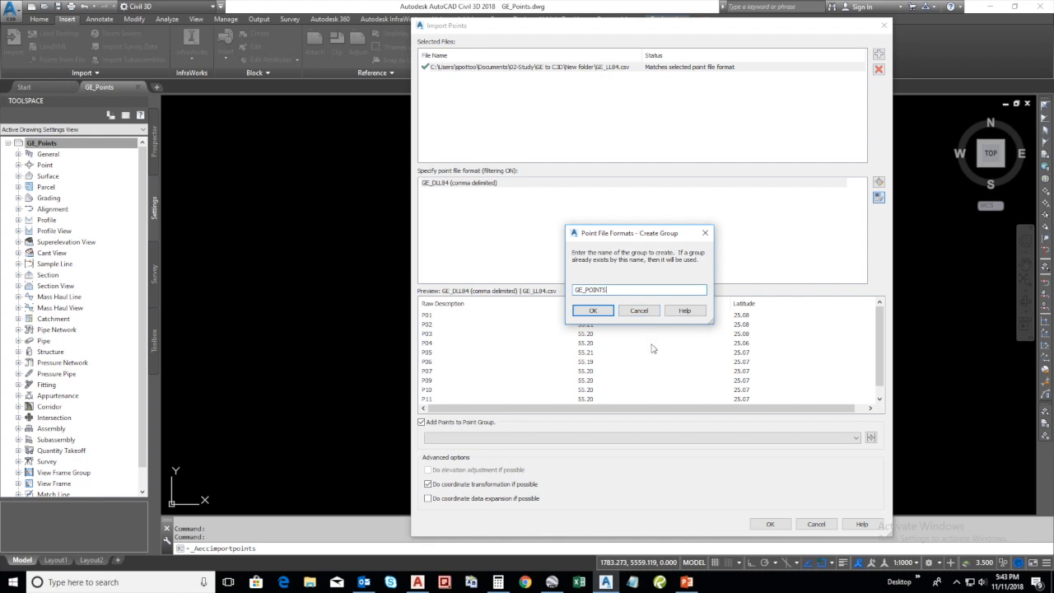
{"action": "key", "text": "Return"}
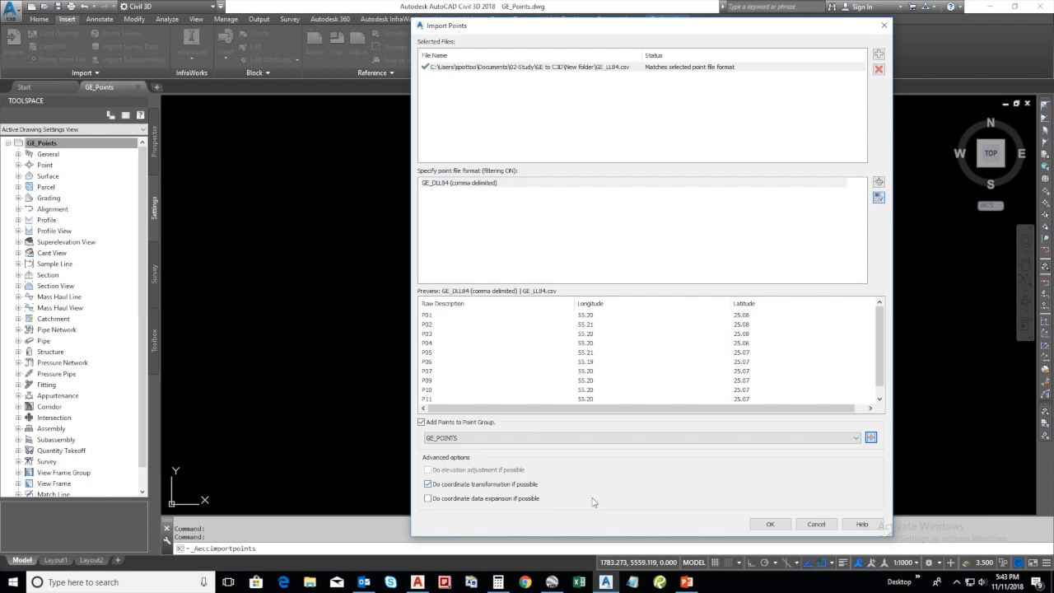
{"action": "left_click", "coordinate": [771, 525]}
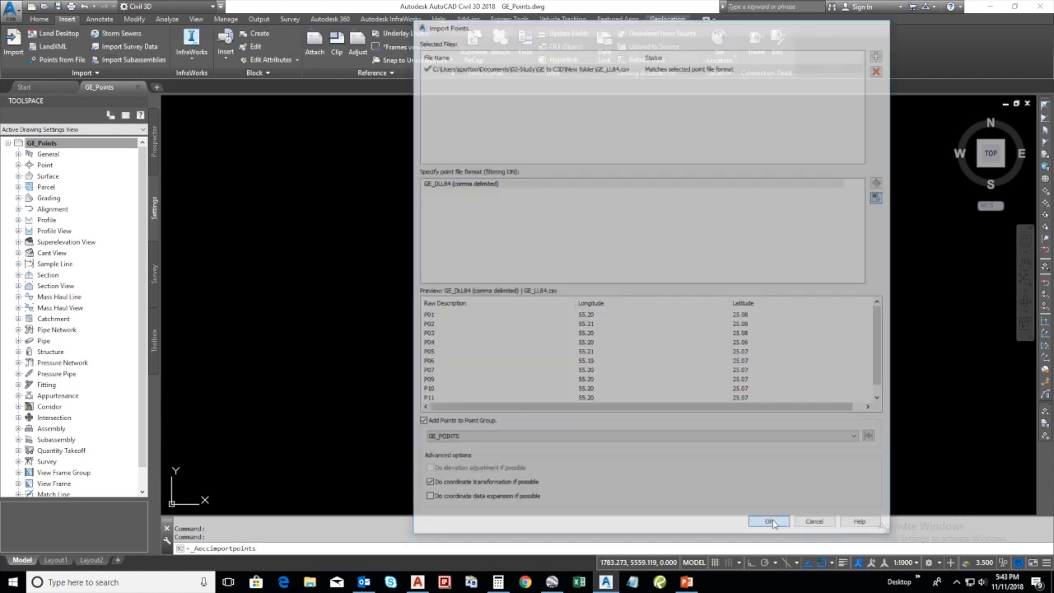
Set the drawing's custom scale to 10000 in the GE_Points drawing settings and apply it
{"action": "middle_click", "coordinate": [599, 337]}
{"action": "middle_click", "coordinate": [599, 336]}
{"action": "scroll", "coordinate": [401, 311], "scroll_direction": "up", "scroll_amount": 5}
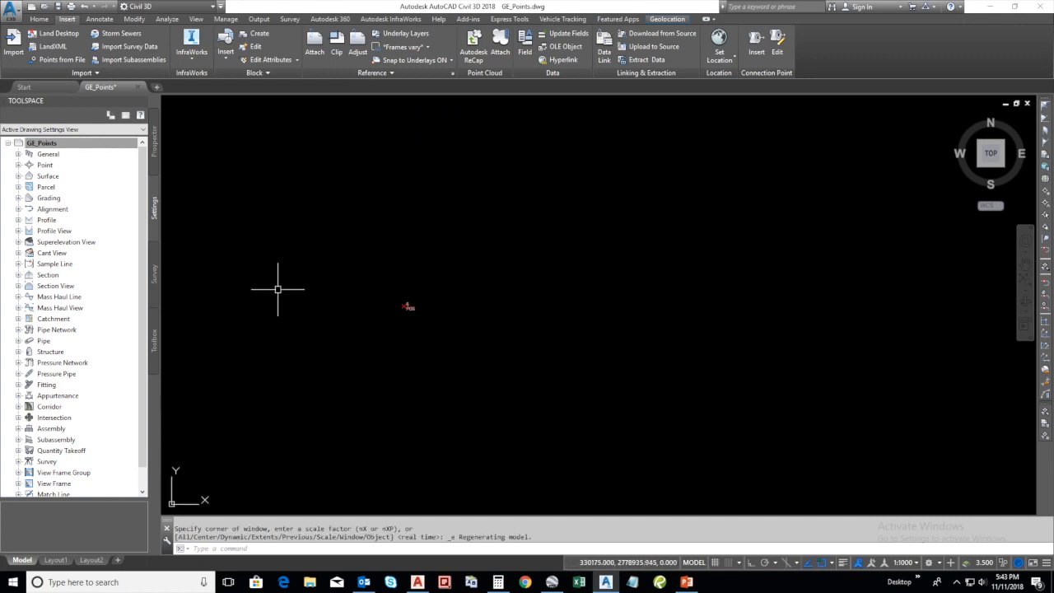
{"action": "right_click", "coordinate": [73, 148]}
{"action": "left_click", "coordinate": [103, 153]}
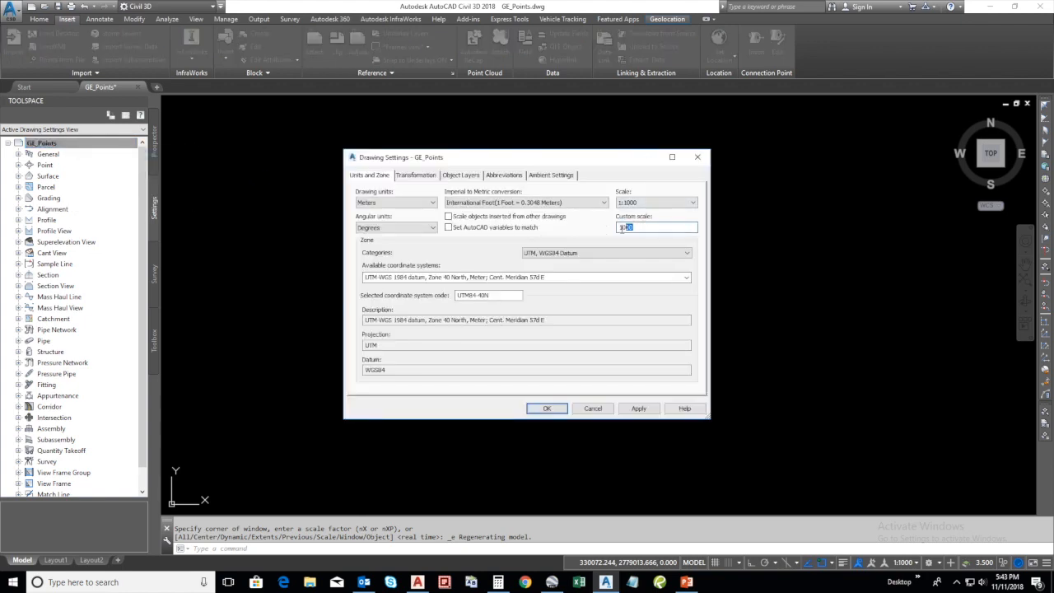
{"action": "type", "text": "100"}
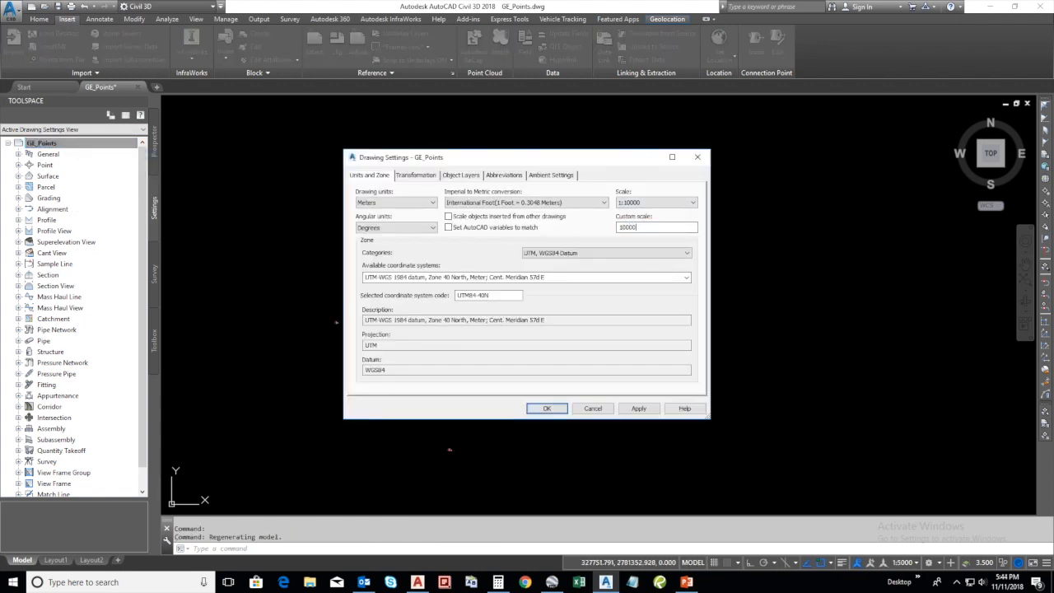
{"action": "left_click", "coordinate": [638, 409]}
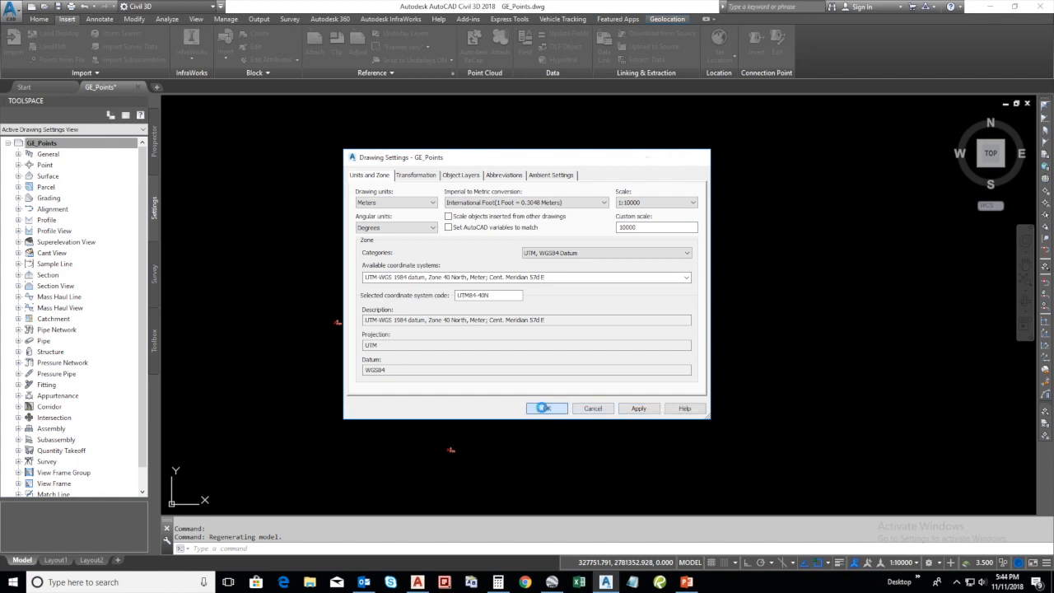
{"action": "left_click", "coordinate": [544, 409]}
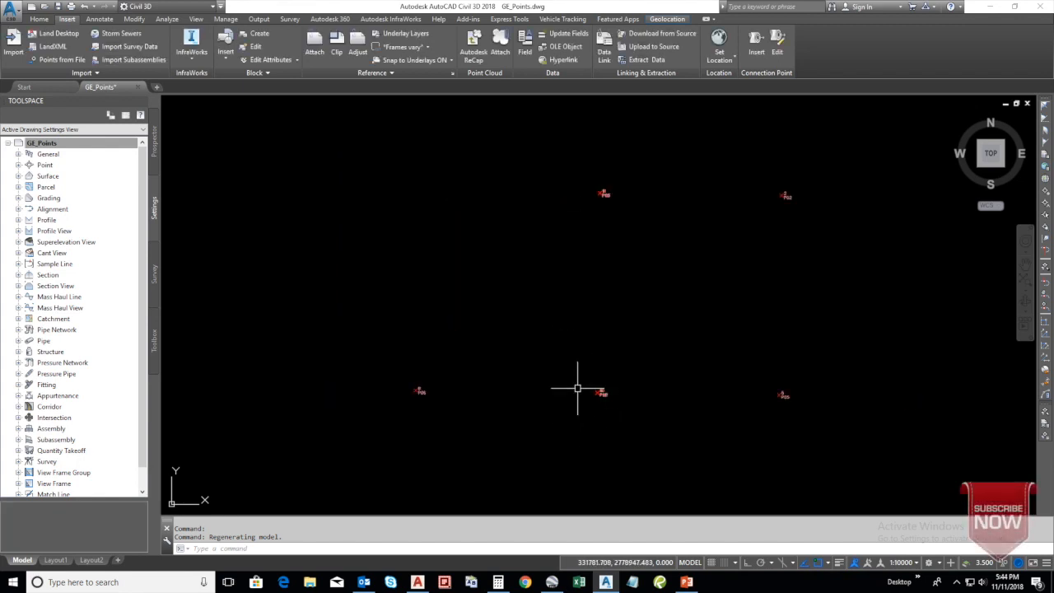
Change the default point label style of the GE_POINTS point group to Description Only and apply it
{"action": "scroll", "coordinate": [442, 407], "scroll_direction": "up", "scroll_amount": 5}
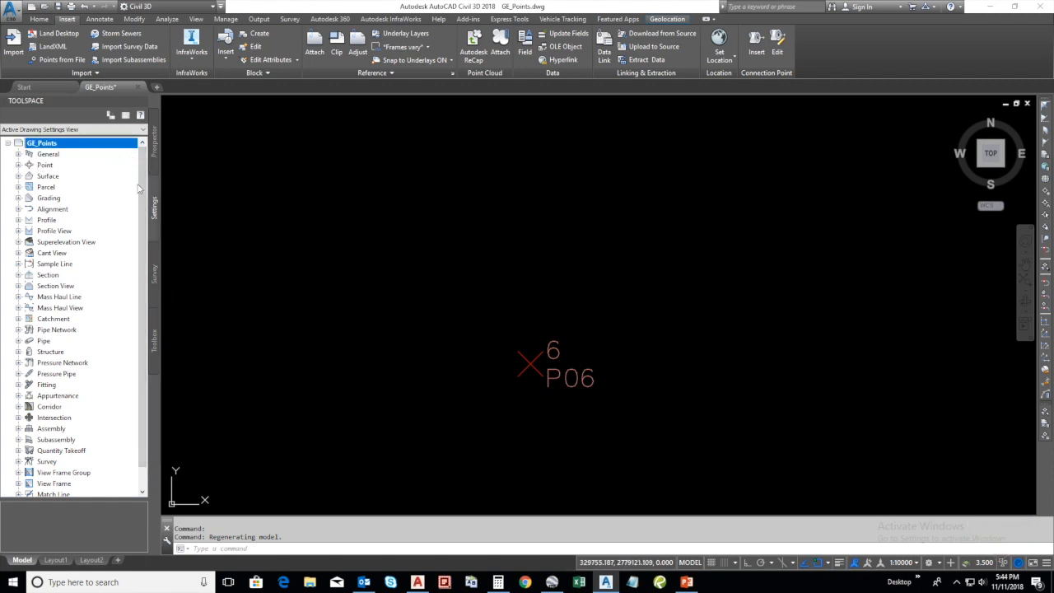
{"action": "left_click", "coordinate": [152, 149]}
{"action": "left_click", "coordinate": [18, 164]}
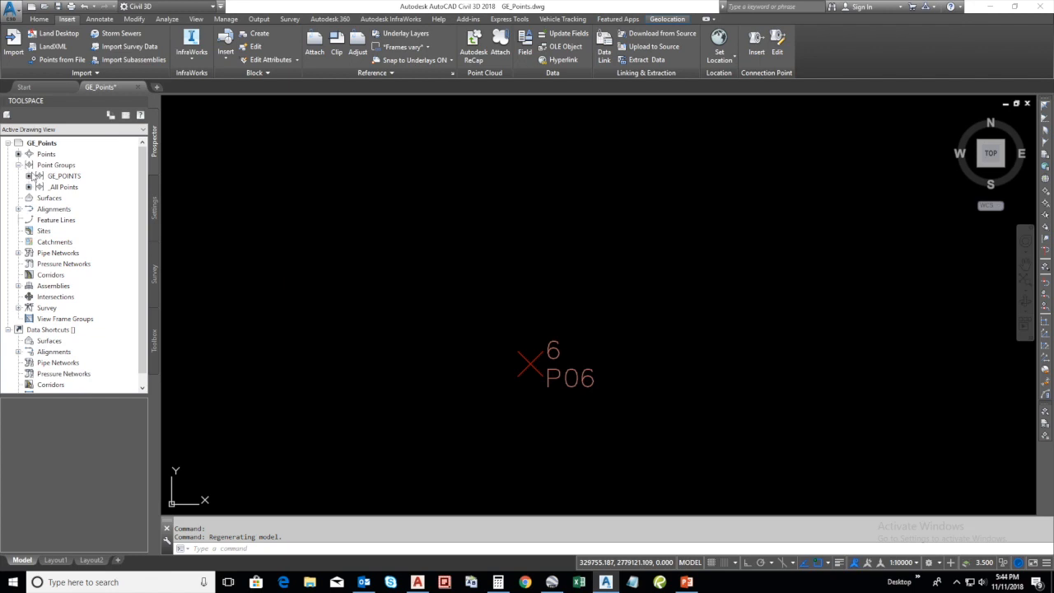
{"action": "right_click", "coordinate": [56, 178]}
{"action": "left_click", "coordinate": [89, 182]}
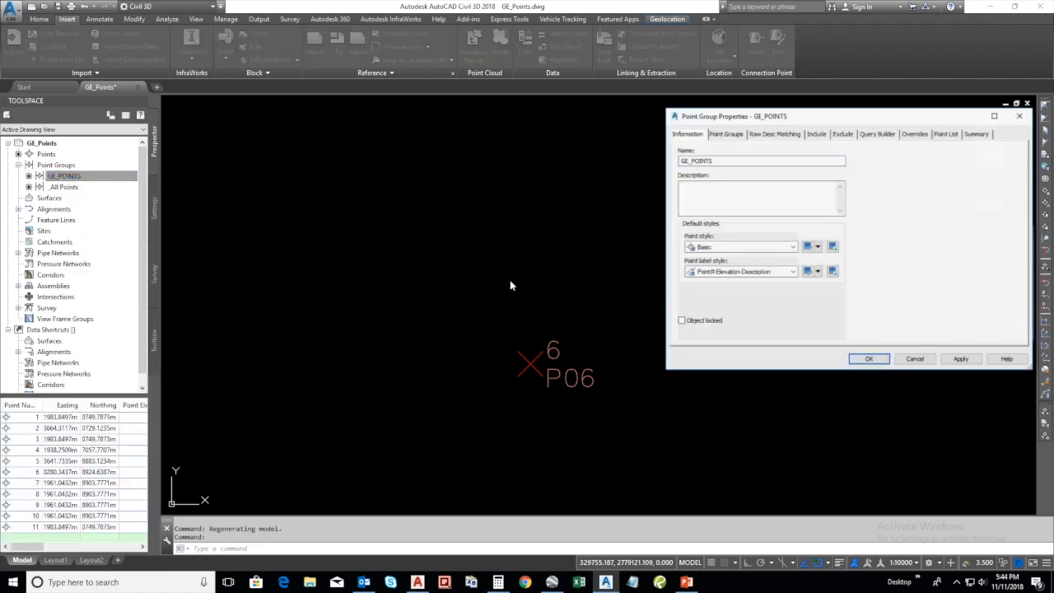
{"action": "left_click", "coordinate": [792, 272]}
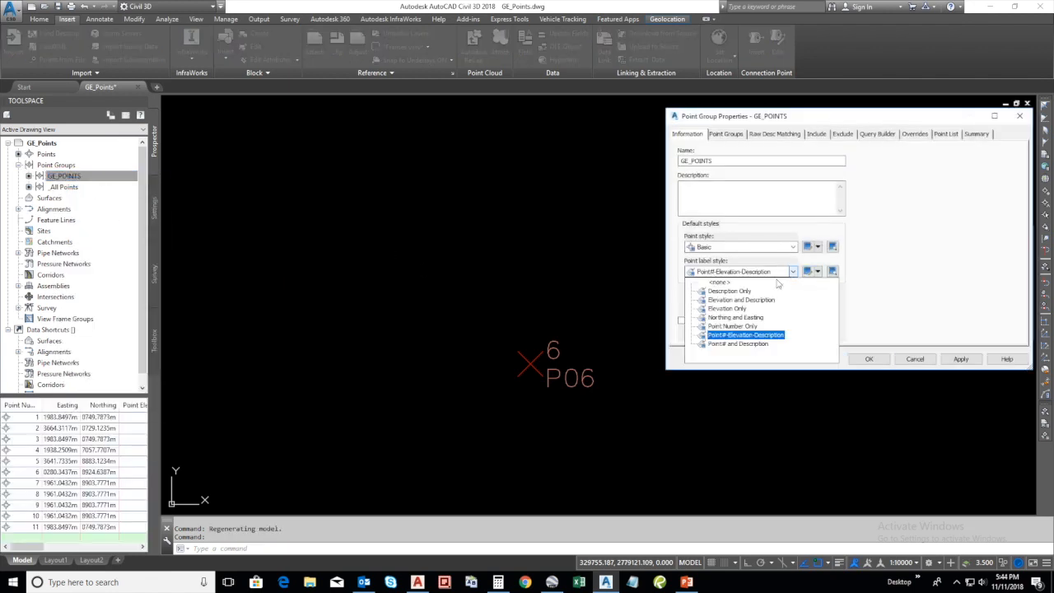
{"action": "left_click", "coordinate": [736, 292]}
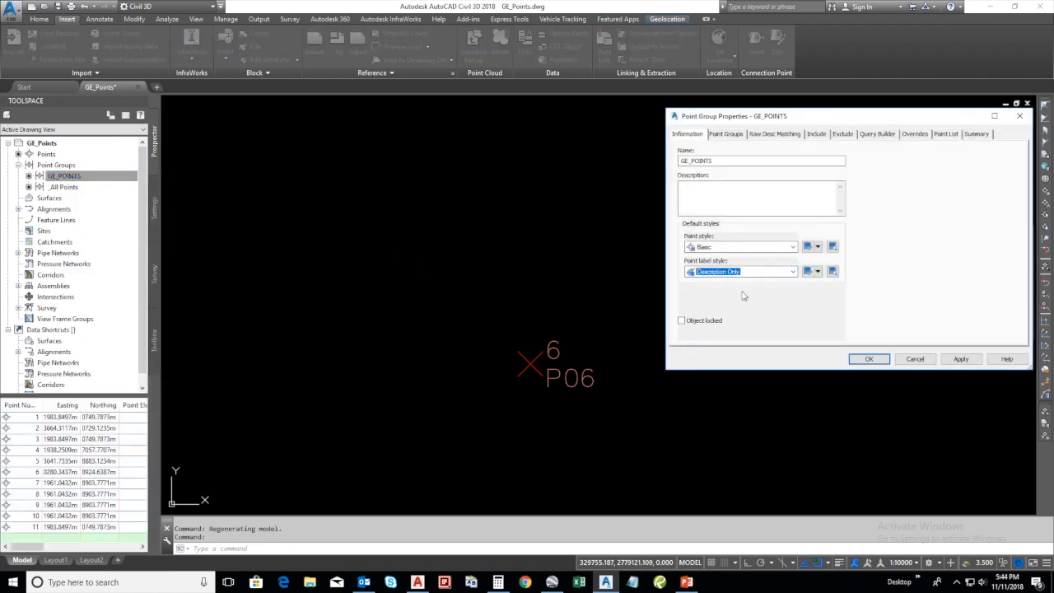
{"action": "left_click", "coordinate": [959, 361]}
{"action": "left_click", "coordinate": [877, 360]}
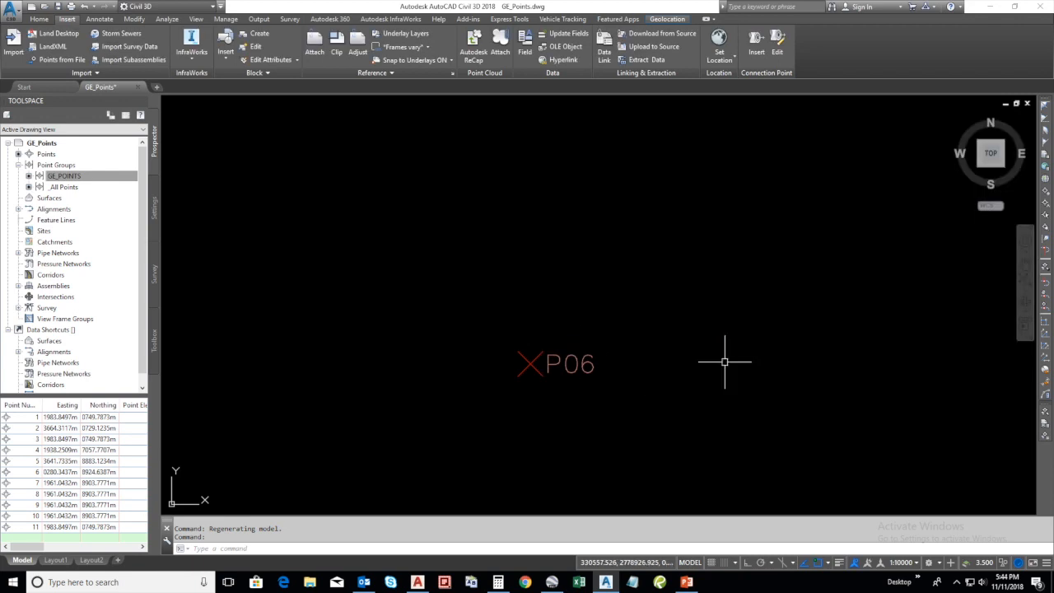
Examine the positions and description labels of the imported points across the drawing, including P06
{"action": "scroll", "coordinate": [725, 360], "scroll_direction": "down", "scroll_amount": 3}
{"action": "middle_click_drag", "start_coordinate": [775, 351], "coordinate": [581, 329]}
{"action": "scroll", "coordinate": [603, 327], "scroll_direction": "up", "scroll_amount": 5}
{"action": "scroll", "coordinate": [603, 328], "scroll_direction": "down", "scroll_amount": 5}
{"action": "middle_click_drag", "start_coordinate": [605, 203], "coordinate": [518, 255]}
{"action": "scroll", "coordinate": [518, 255], "scroll_direction": "up", "scroll_amount": 6}
{"action": "scroll", "coordinate": [570, 270], "scroll_direction": "down", "scroll_amount": 1}
{"action": "scroll", "coordinate": [570, 270], "scroll_direction": "down", "scroll_amount": 4}
{"action": "middle_click_drag", "start_coordinate": [429, 340], "coordinate": [611, 201]}
{"action": "scroll", "coordinate": [611, 201], "scroll_direction": "down", "scroll_amount": 2}
{"action": "middle_click_drag", "start_coordinate": [450, 366], "coordinate": [575, 290]}
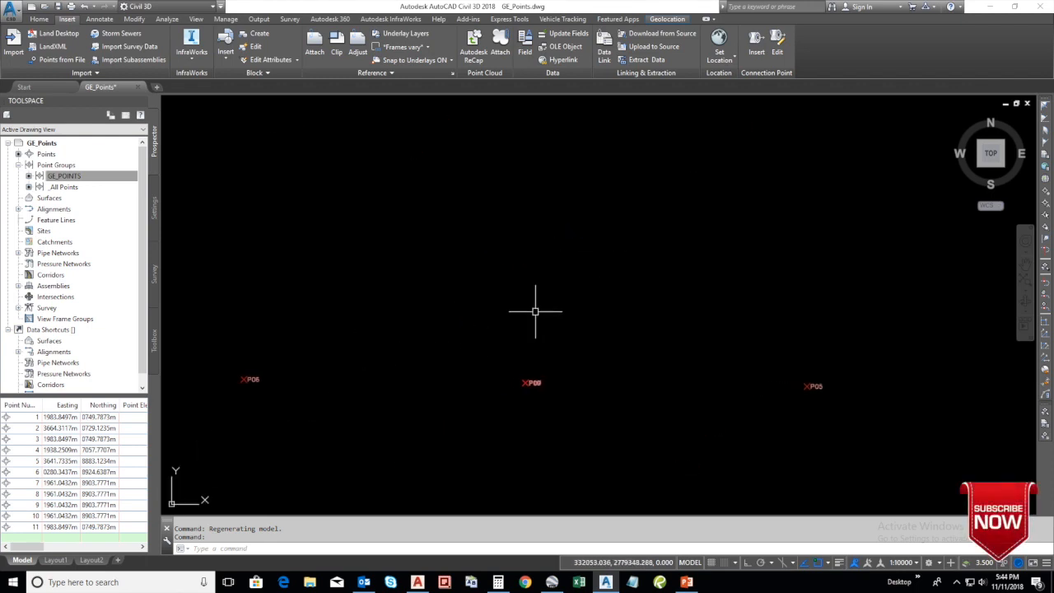
{"action": "scroll", "coordinate": [247, 382], "scroll_direction": "up", "scroll_amount": 5}
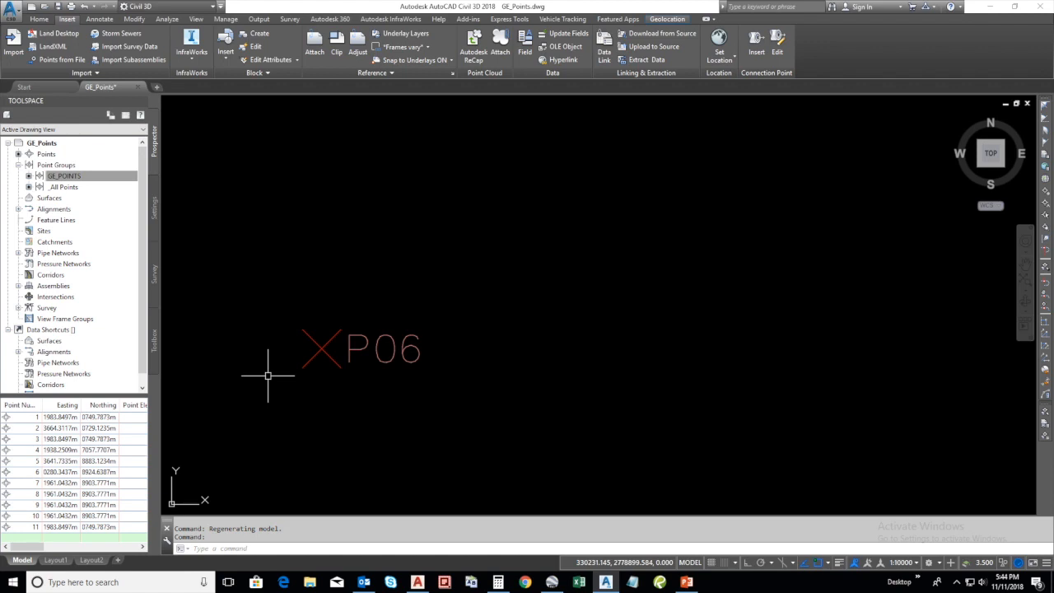
{"action": "middle_click_drag", "start_coordinate": [268, 375], "coordinate": [324, 384]}
{"action": "scroll", "coordinate": [449, 369], "scroll_direction": "down", "scroll_amount": 4}
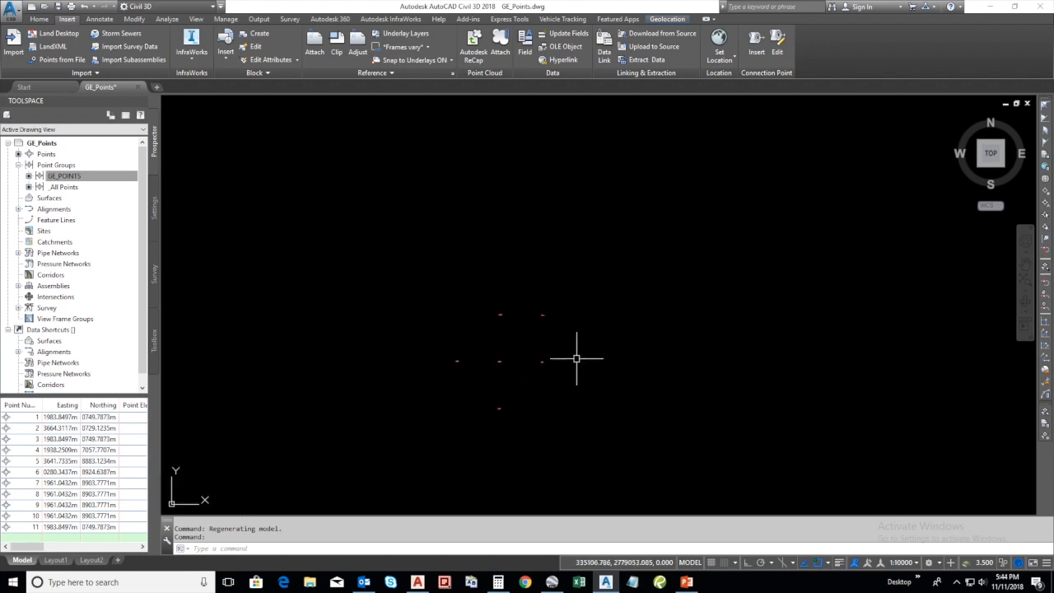